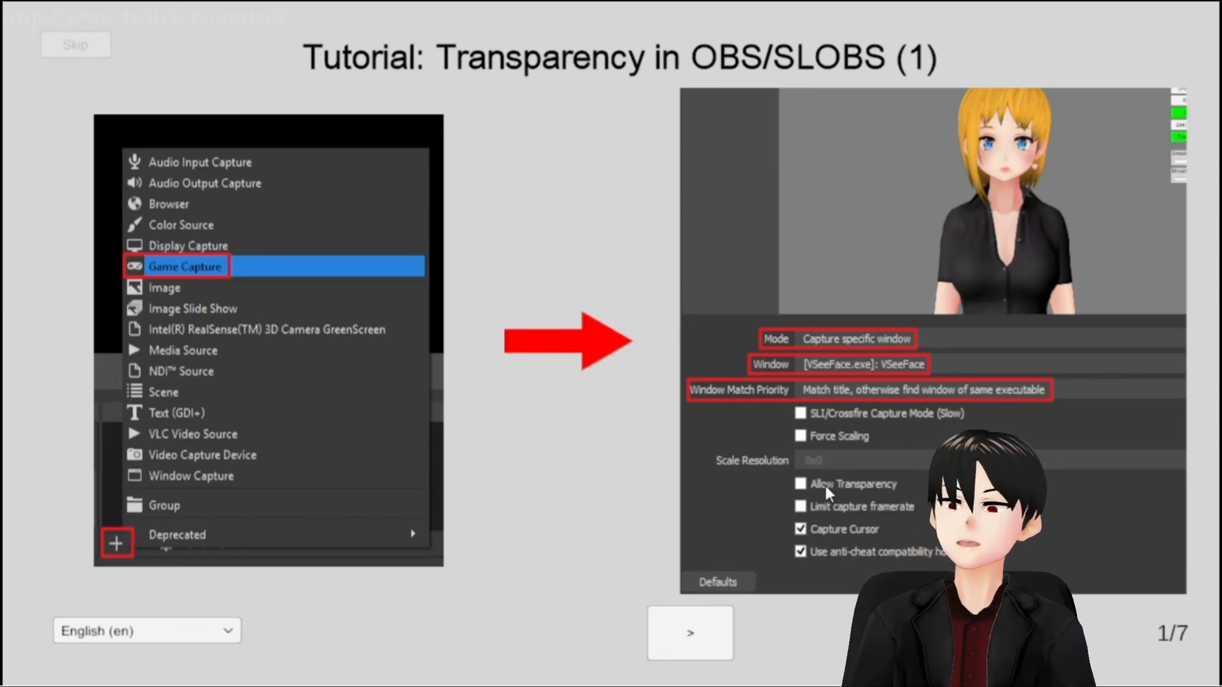
- Go through the startup tutorial pages up to page 7 and close the tutorial
{"action": "left_click", "coordinate": [690, 632]}
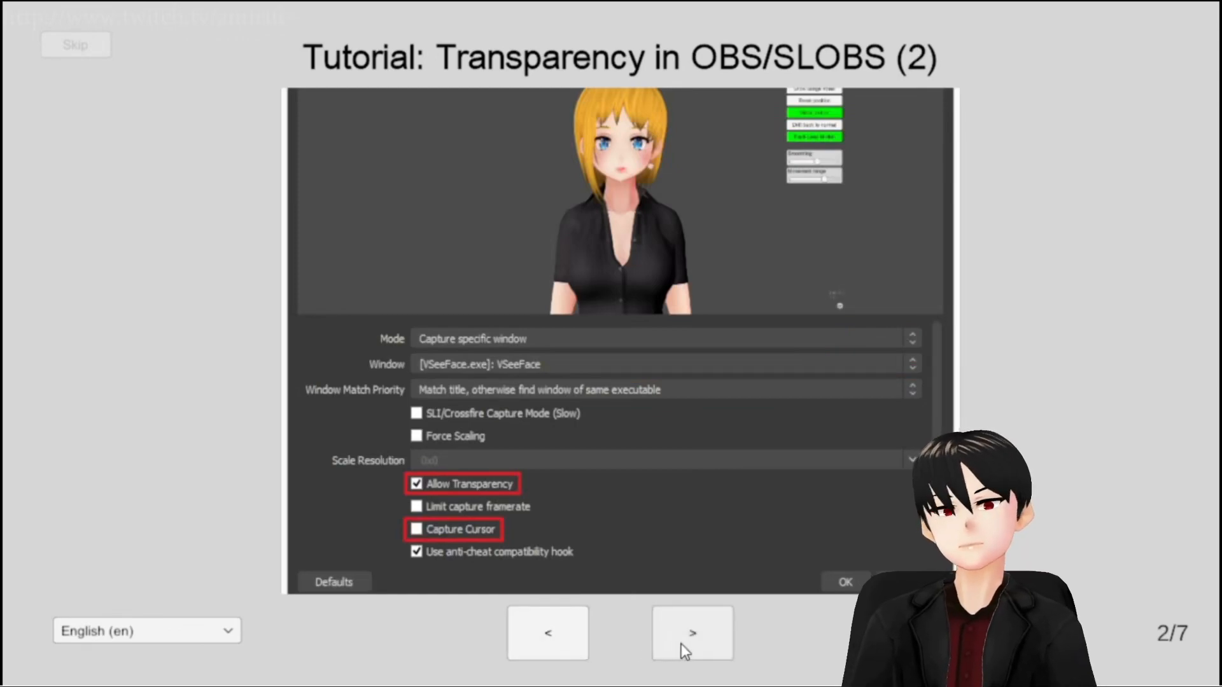
{"action": "left_click", "coordinate": [680, 644]}
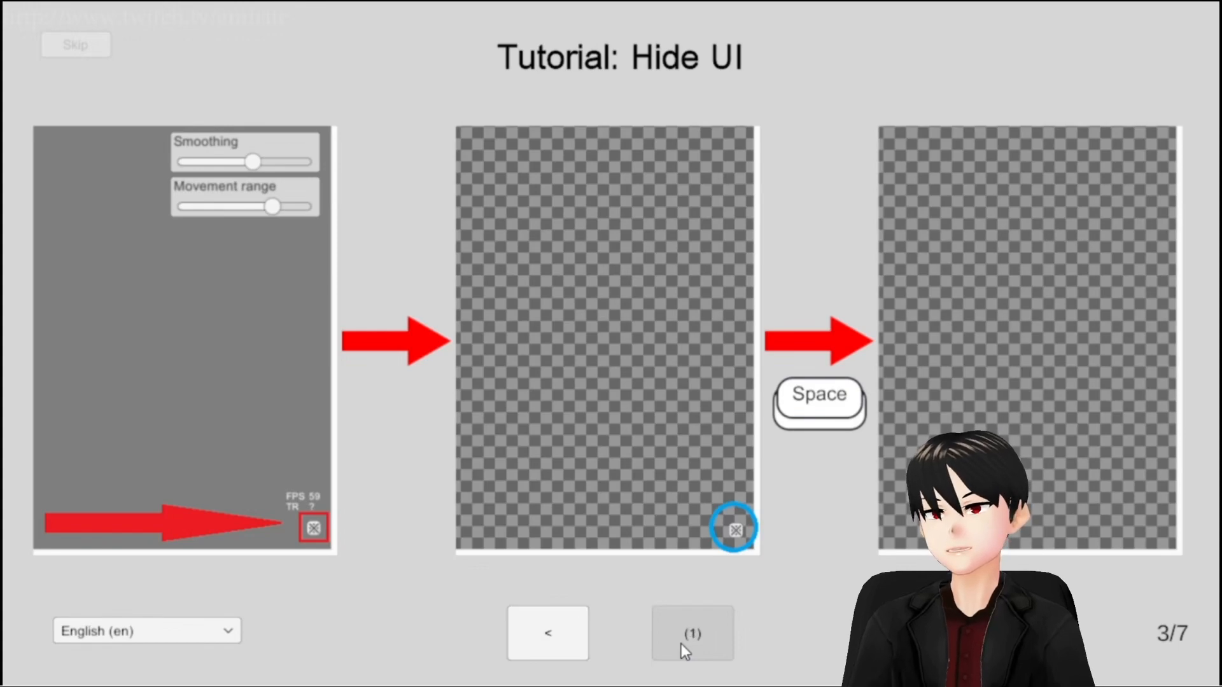
{"action": "left_click", "coordinate": [681, 643]}
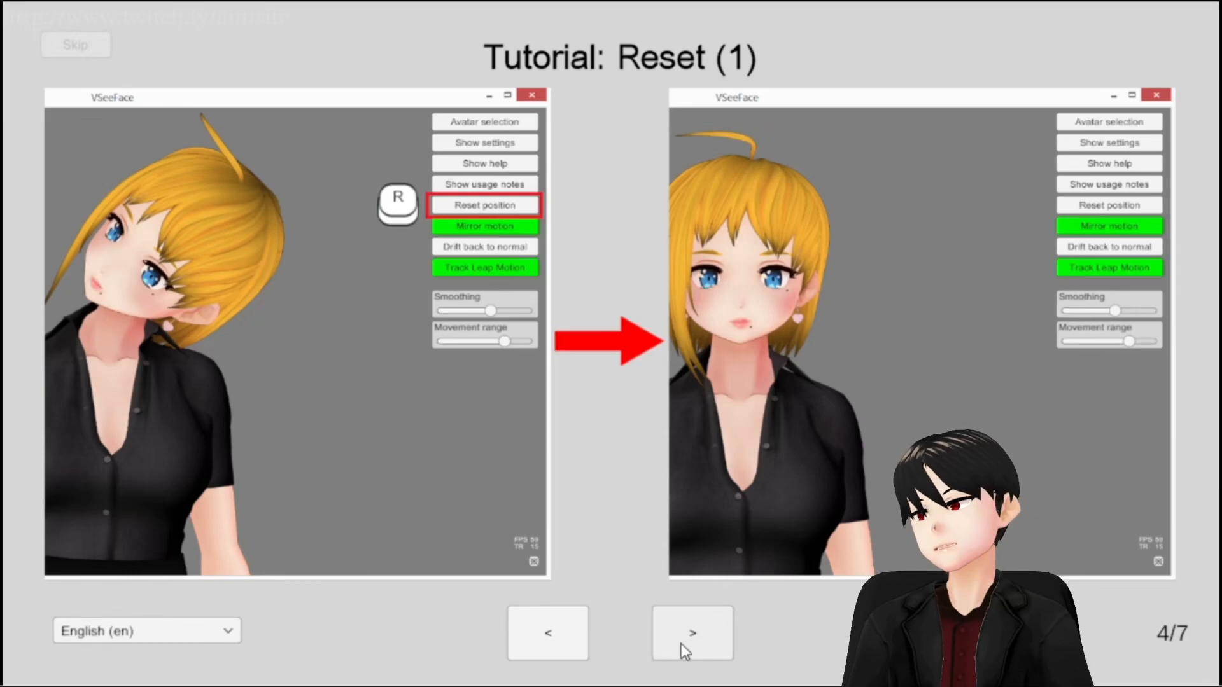
{"action": "left_click", "coordinate": [680, 644]}
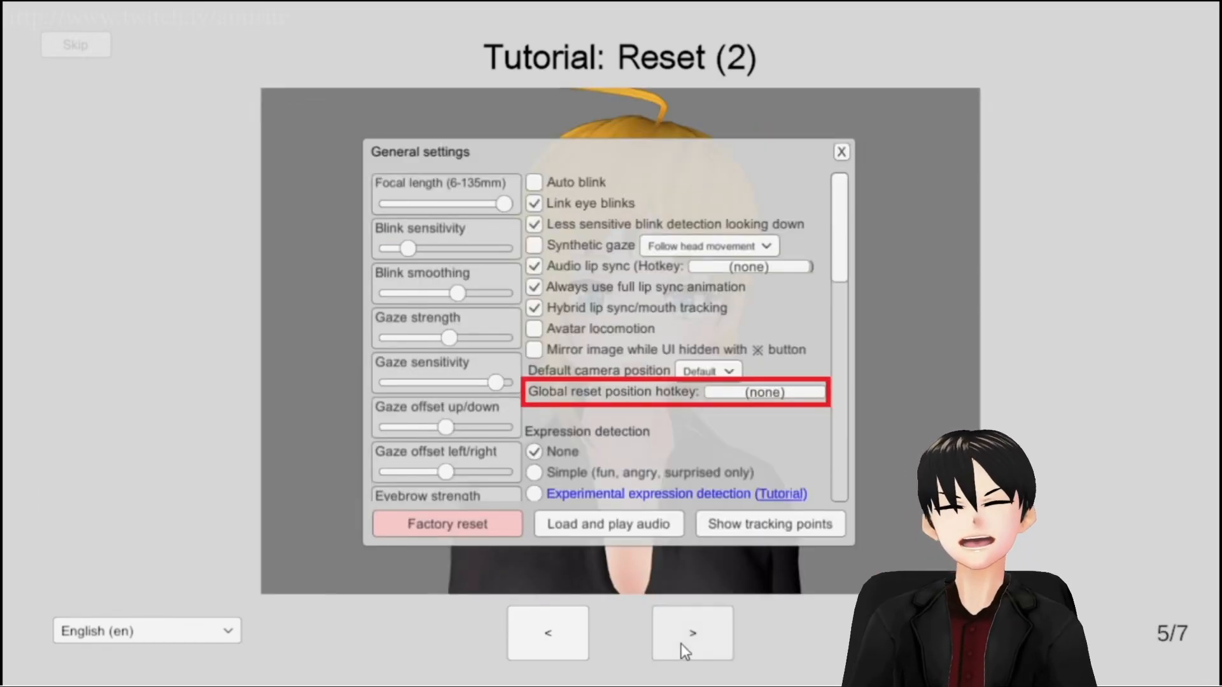
{"action": "left_click", "coordinate": [680, 643]}
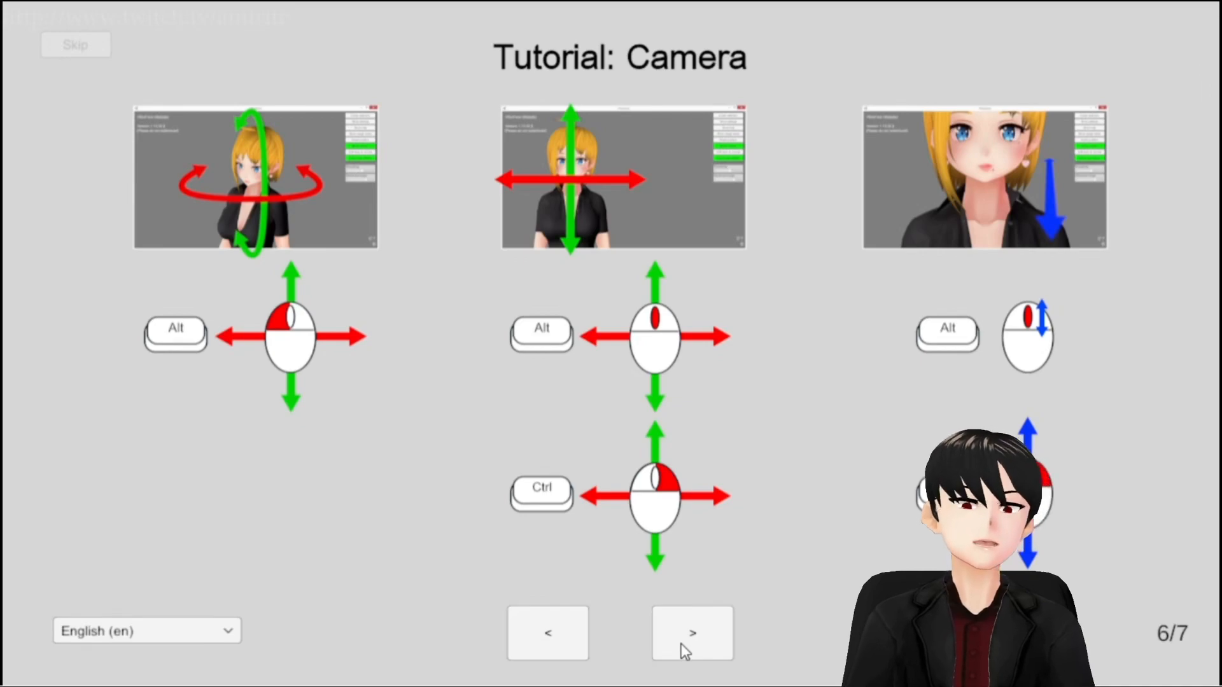
{"action": "left_click", "coordinate": [681, 643]}
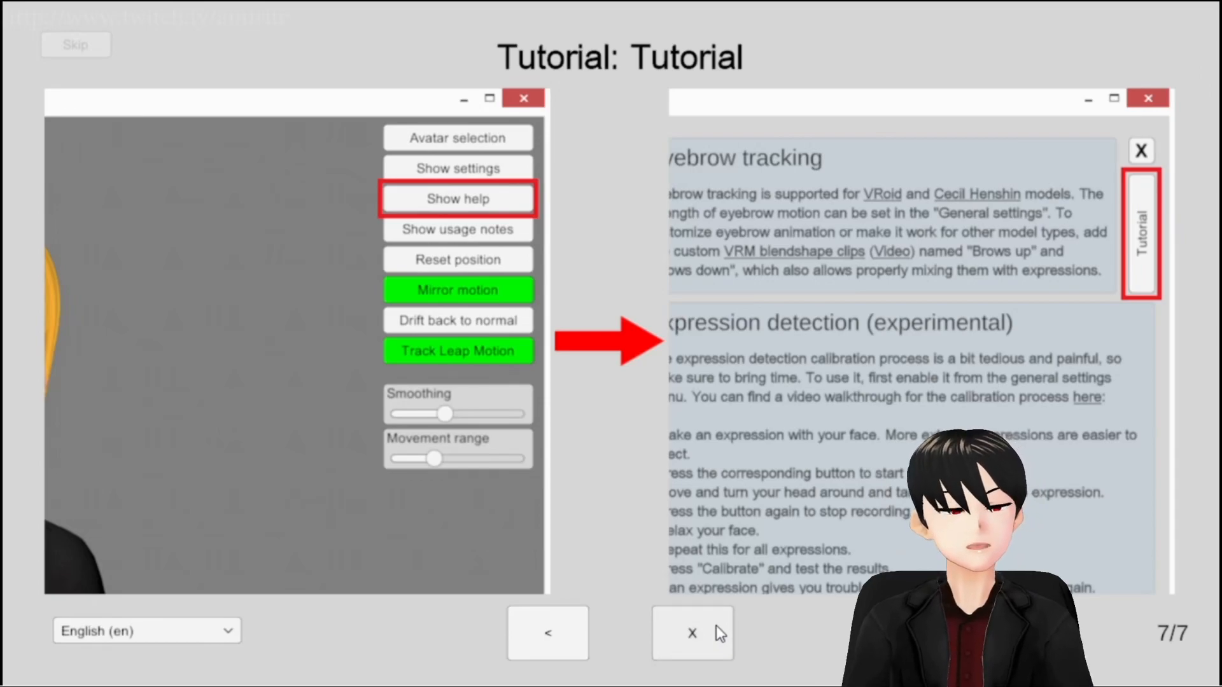
{"action": "left_click", "coordinate": [715, 624]}
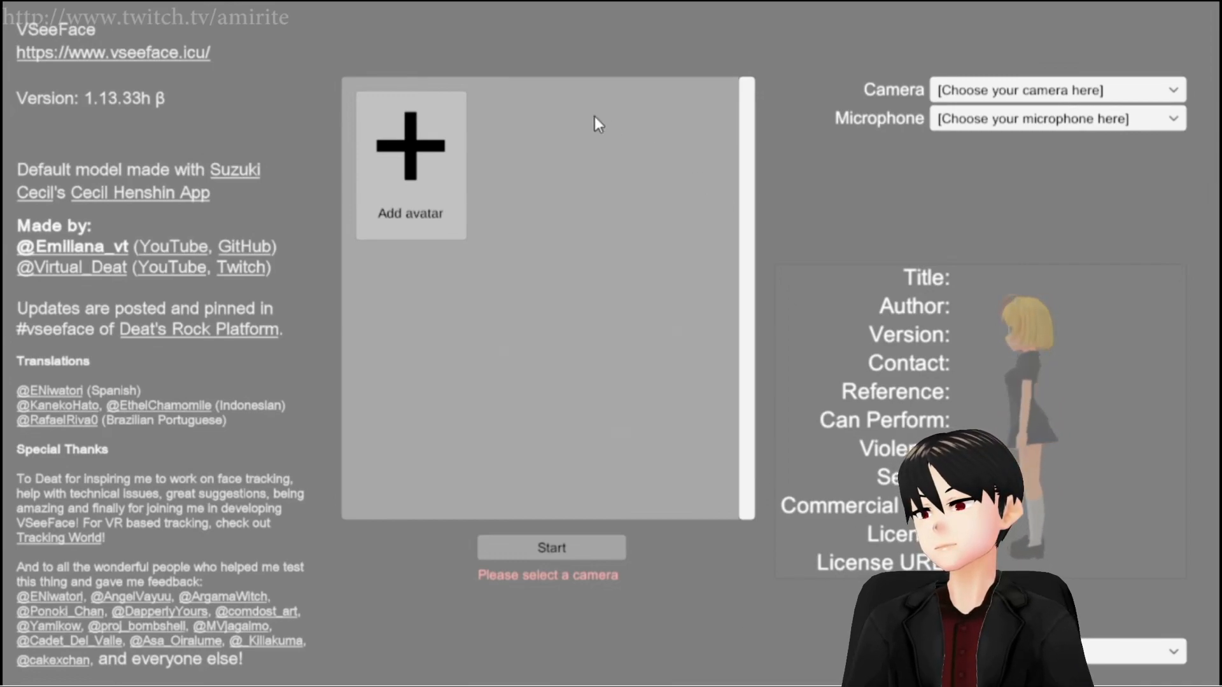
- Add and select the cutoutbrb avatar and choose Logitech BRIO as the camera
{"action": "left_click", "coordinate": [426, 147]}
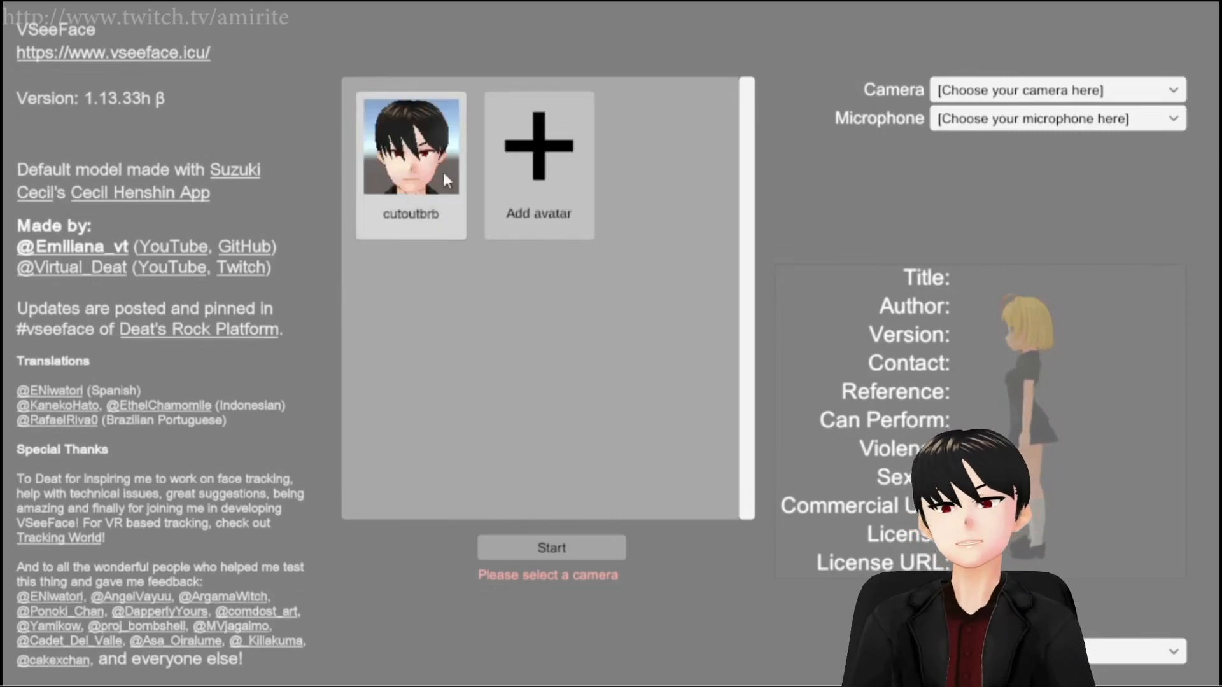
{"action": "left_click", "coordinate": [1055, 93]}
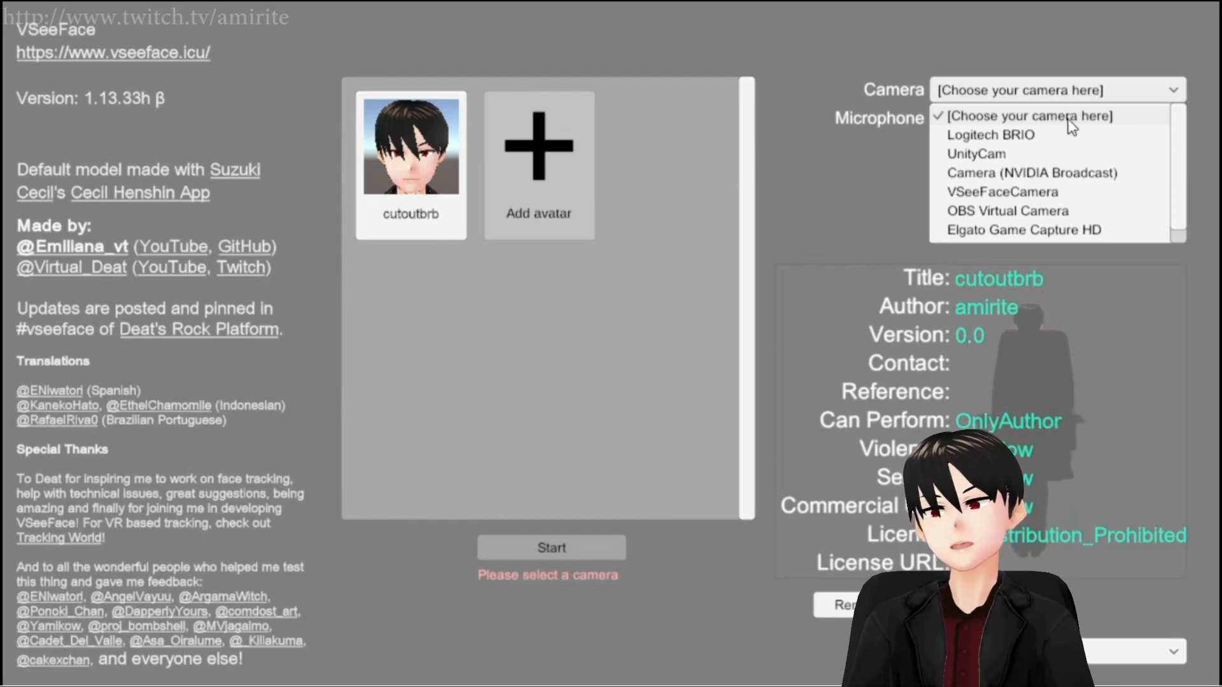
{"action": "left_click", "coordinate": [1072, 137]}
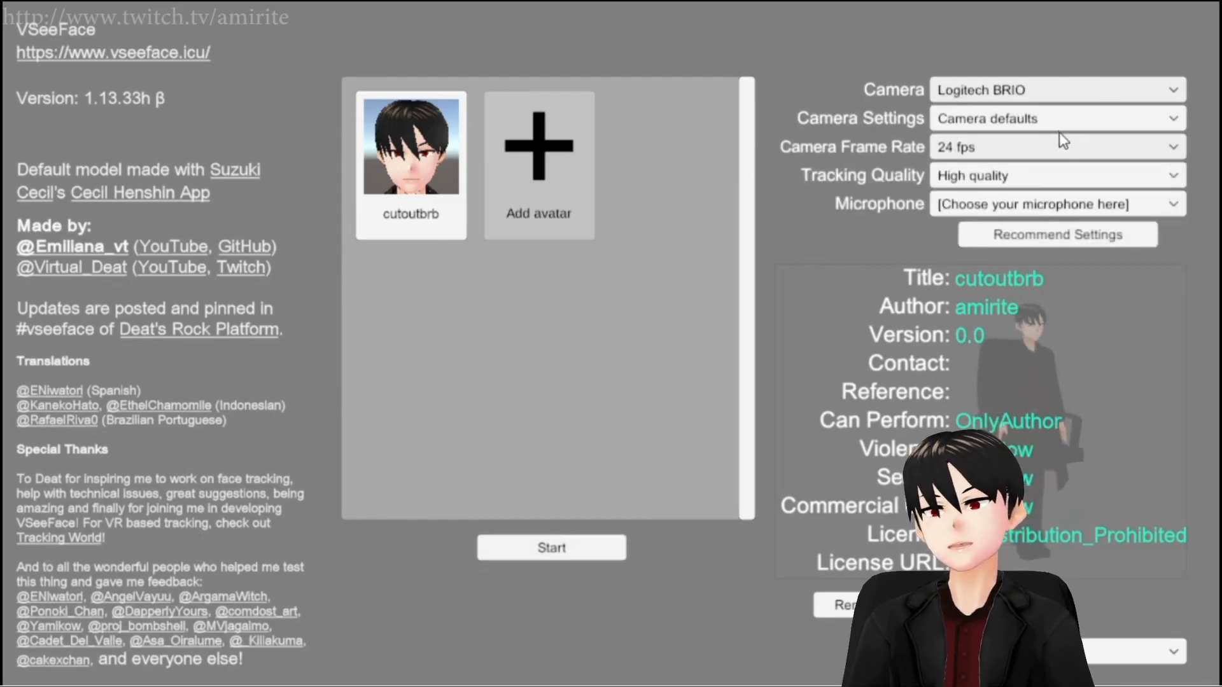
- Set the camera mode to 1920x1080, 30fps (MJPEG, Slow) and the camera frame rate to 30 fps
{"action": "left_click", "coordinate": [1042, 121]}
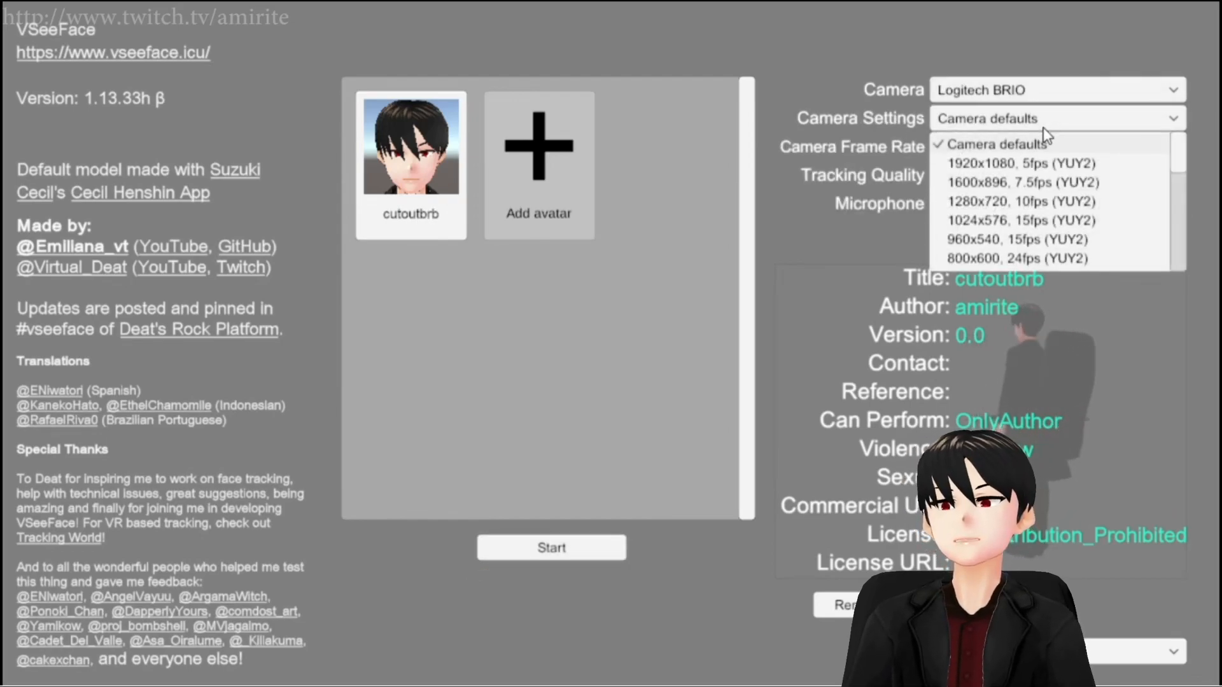
{"action": "scroll", "coordinate": [1036, 177], "scroll_direction": "down", "scroll_amount": 2}
{"action": "scroll", "coordinate": [1035, 177], "scroll_direction": "up", "scroll_amount": 2}
{"action": "scroll", "coordinate": [1038, 184], "scroll_direction": "down", "scroll_amount": 1}
{"action": "scroll", "coordinate": [1038, 183], "scroll_direction": "down", "scroll_amount": 1}
{"action": "scroll", "coordinate": [1047, 236], "scroll_direction": "down", "scroll_amount": 3}
{"action": "scroll", "coordinate": [1050, 239], "scroll_direction": "down", "scroll_amount": 5}
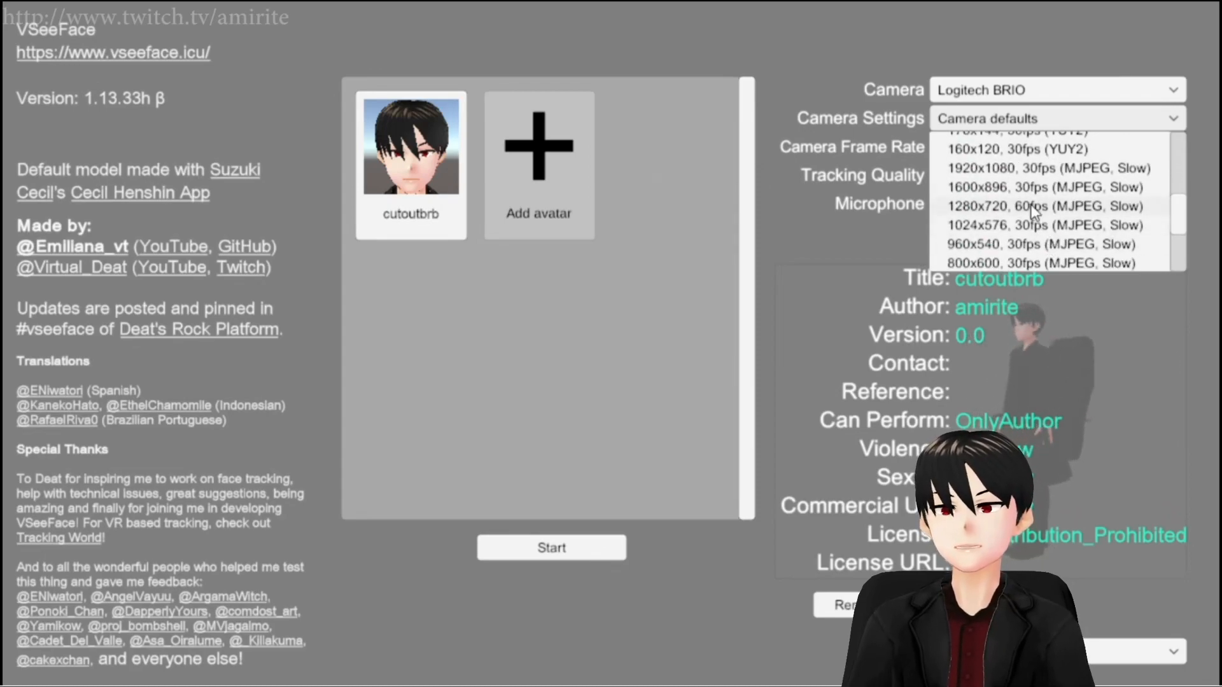
{"action": "left_click", "coordinate": [1026, 171]}
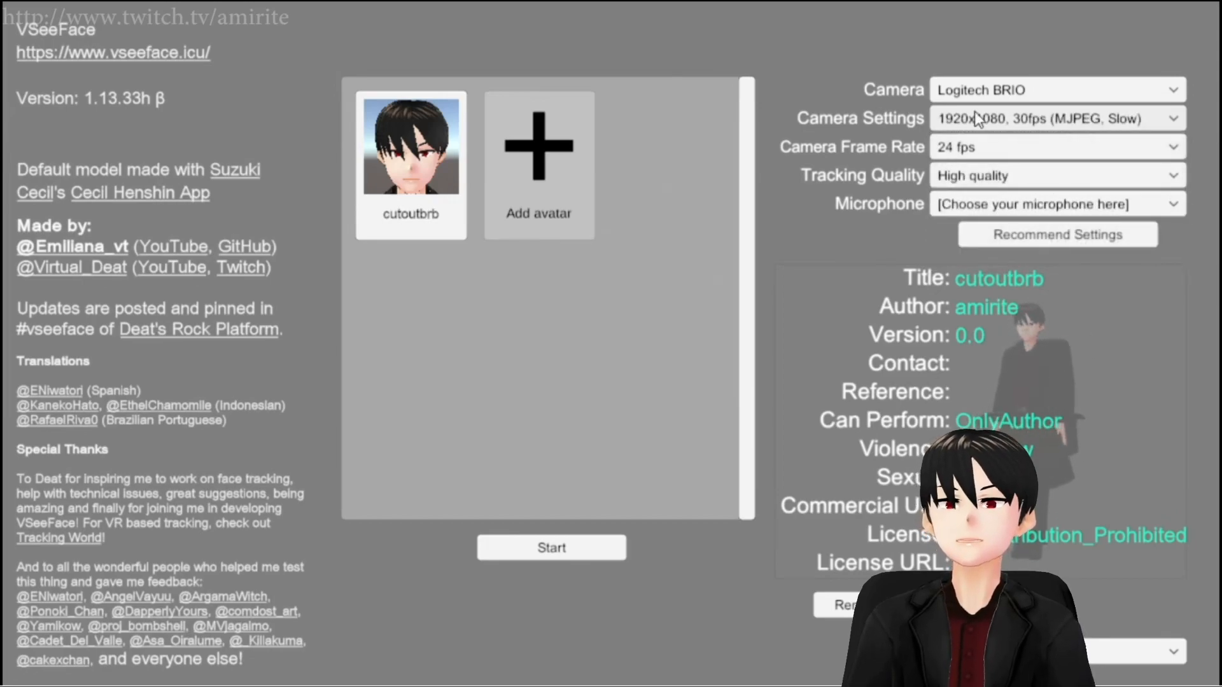
{"action": "left_click", "coordinate": [1010, 149]}
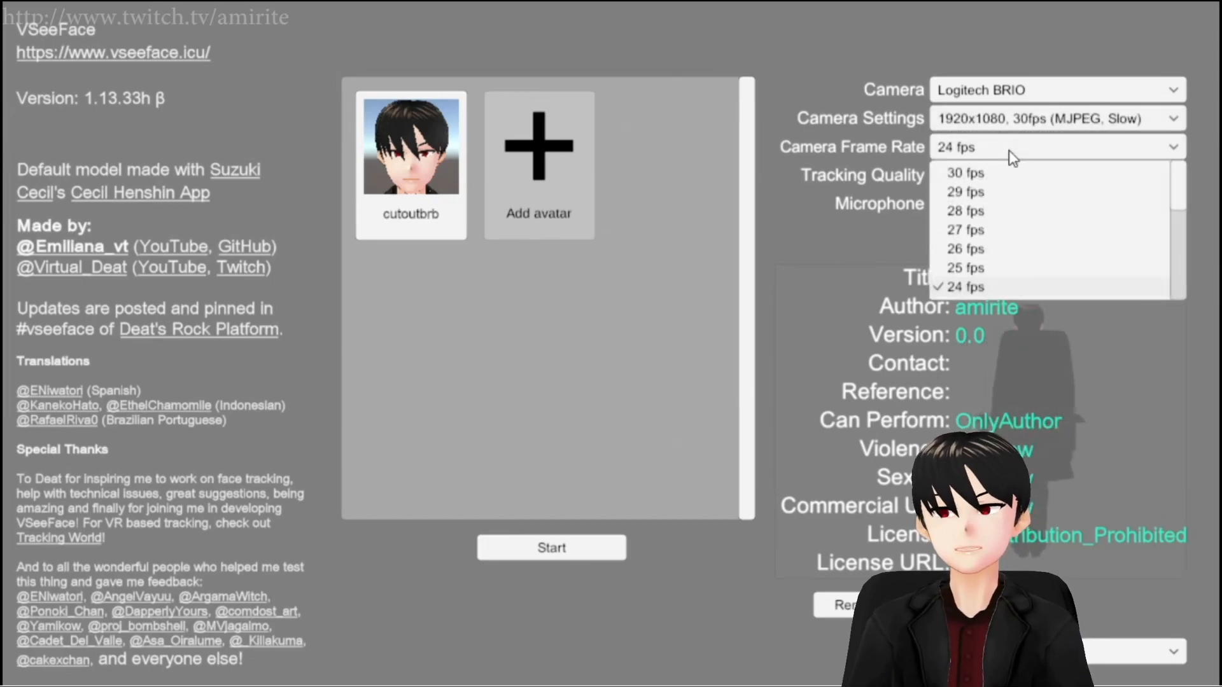
{"action": "left_click", "coordinate": [1011, 172]}
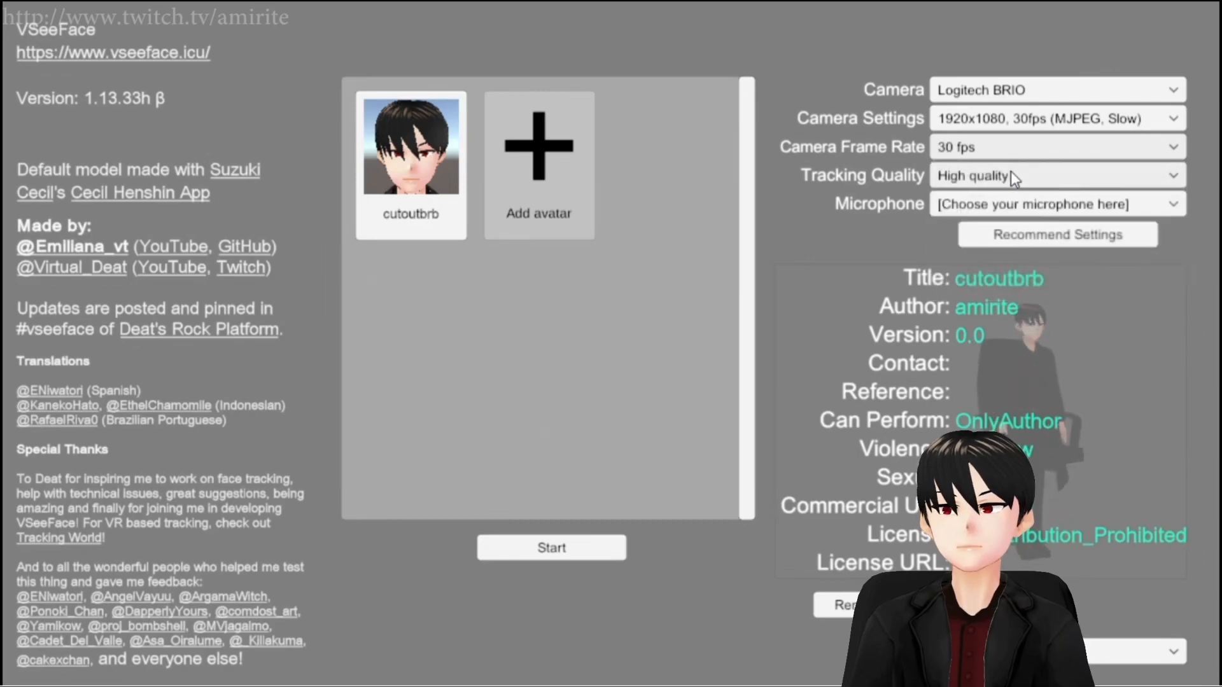
- Keep high tracking quality, choose Microphone (NVIDIA Broadcast) as the microphone and start the avatar session
{"action": "left_click", "coordinate": [1010, 172]}
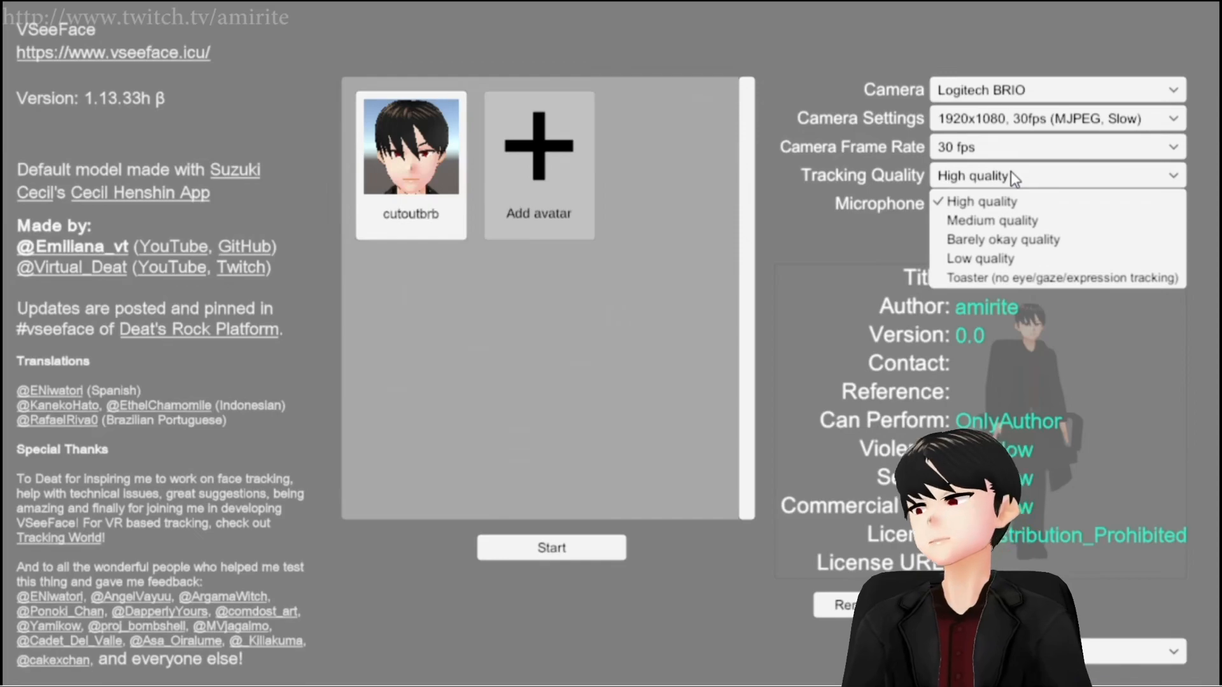
{"action": "left_click", "coordinate": [1057, 180]}
{"action": "left_click", "coordinate": [1036, 204]}
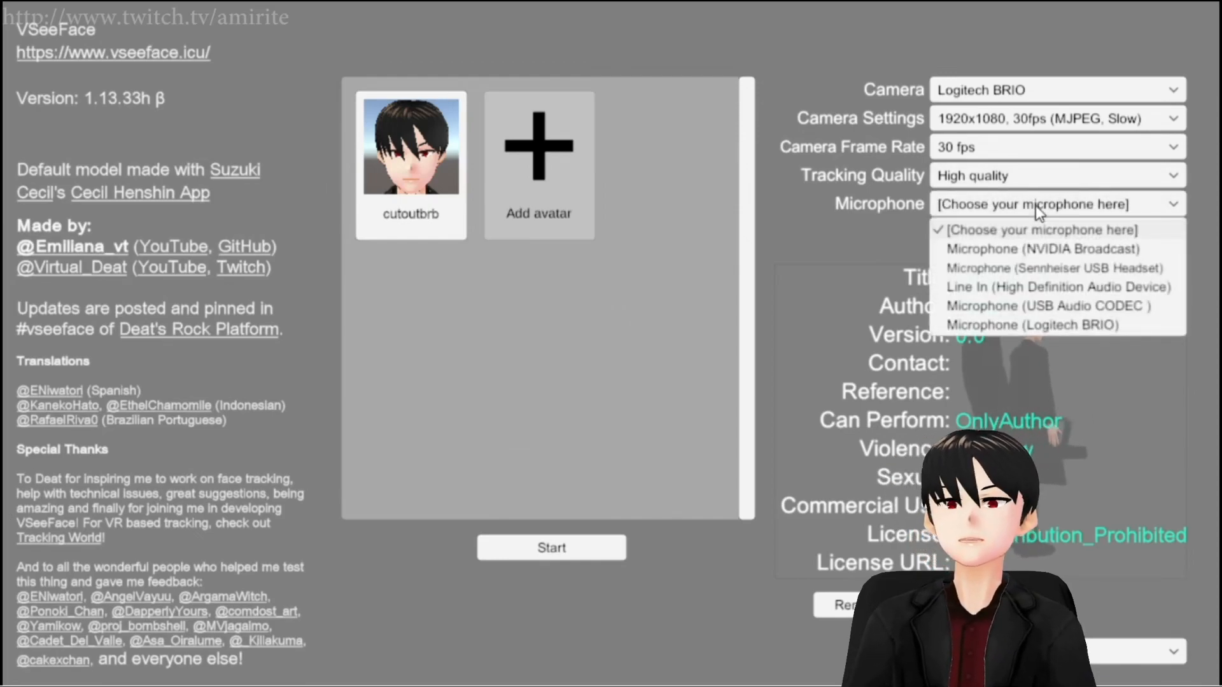
{"action": "left_click", "coordinate": [1022, 241]}
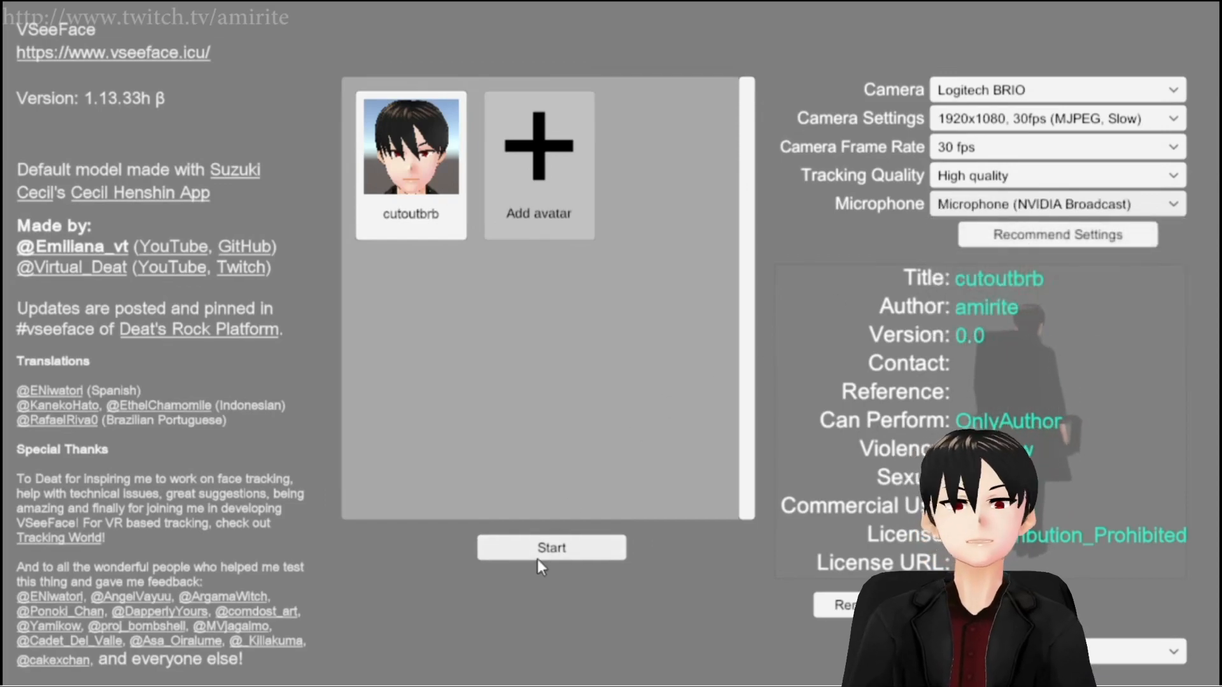
{"action": "left_click", "coordinate": [550, 547]}
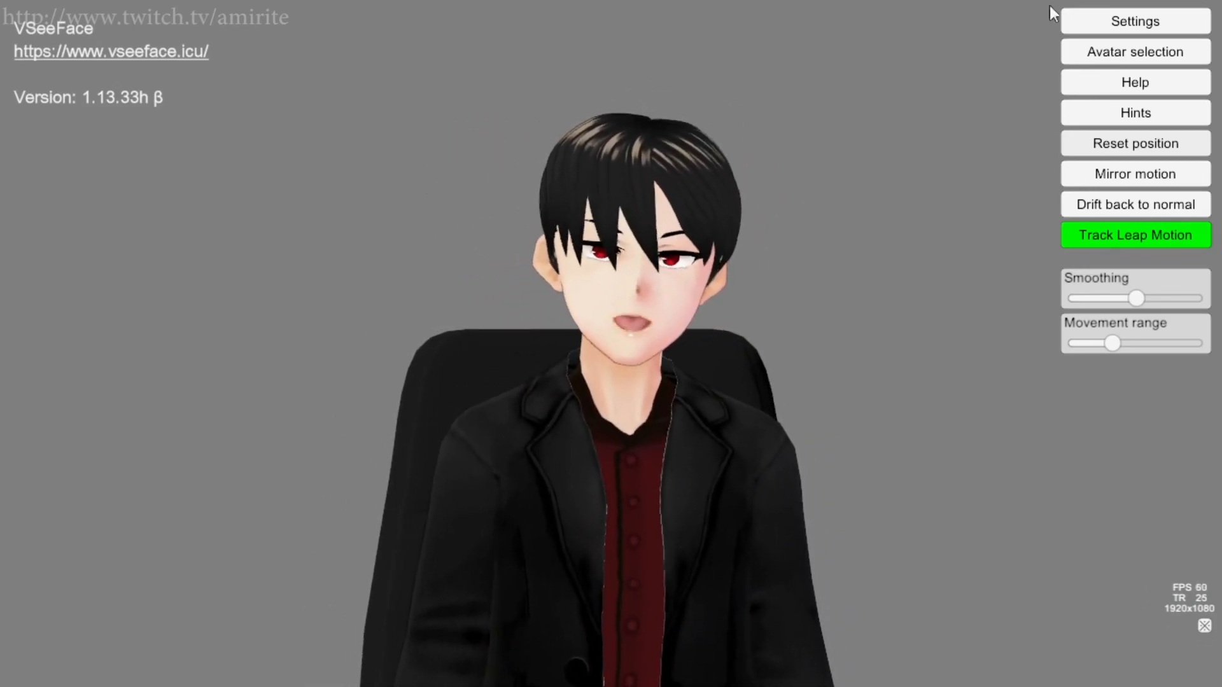
- Open the general settings clear of the avatar and set the focal length to about two thirds of its range
{"action": "left_click", "coordinate": [1130, 27]}
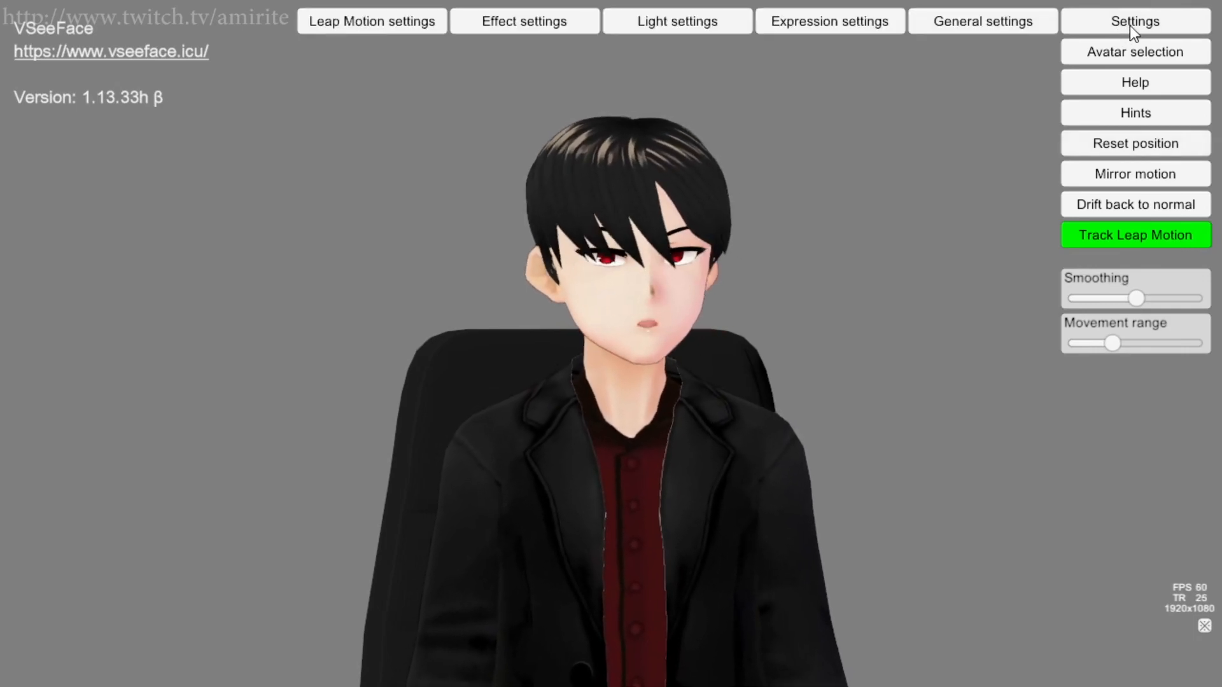
{"action": "left_click", "coordinate": [988, 26]}
{"action": "left_click_drag", "start_coordinate": [656, 130], "coordinate": [312, 56]}
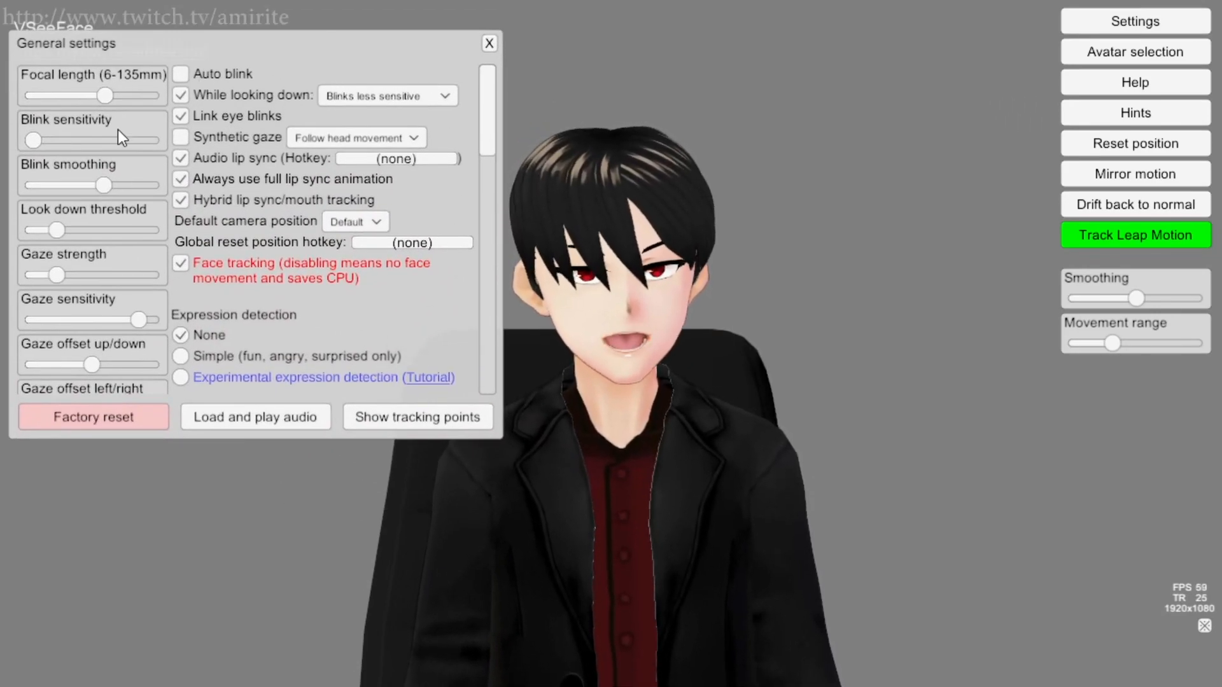
{"action": "left_click_drag", "start_coordinate": [103, 96], "coordinate": [3, 110]}
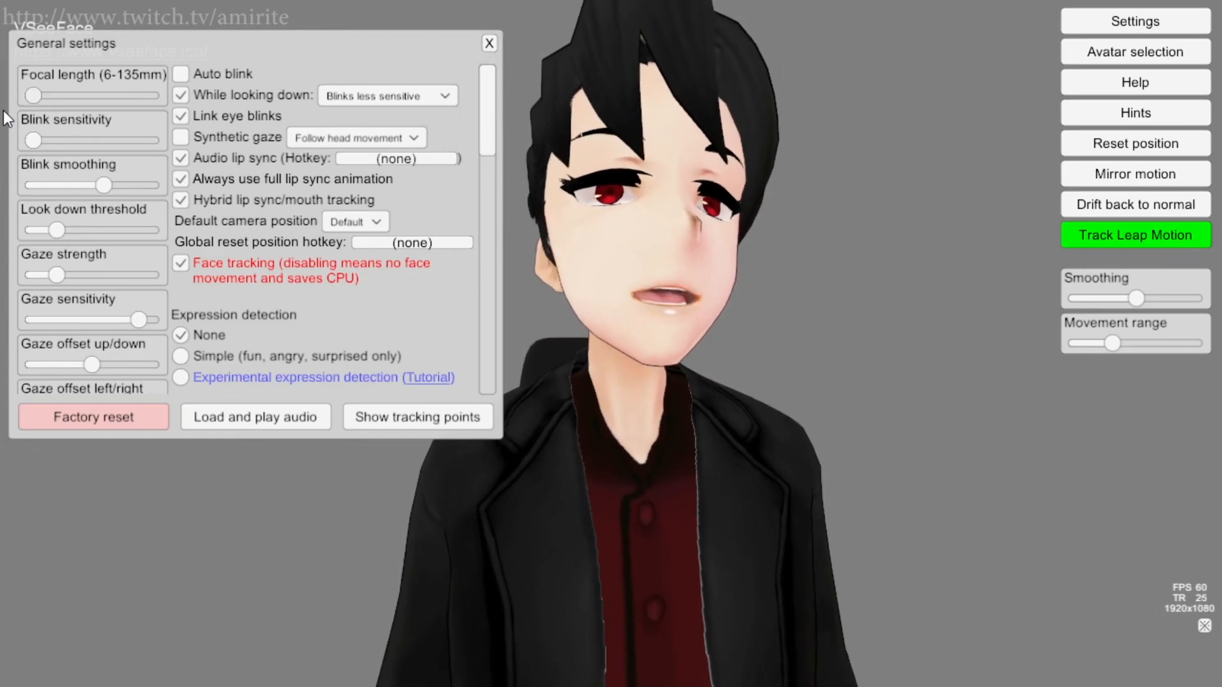
{"action": "left_click_drag", "start_coordinate": [34, 96], "coordinate": [111, 85]}
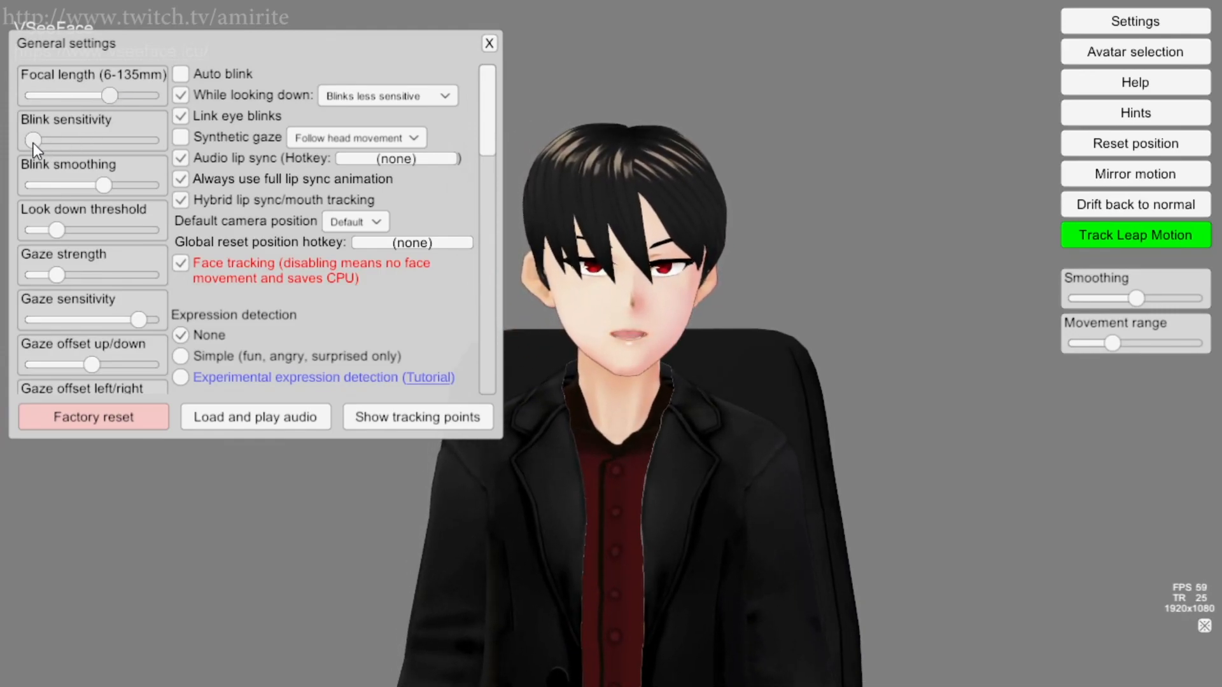
- Set the blink sensitivity to about a third of its range and enable auto blink
{"action": "left_click_drag", "start_coordinate": [34, 141], "coordinate": [127, 131]}
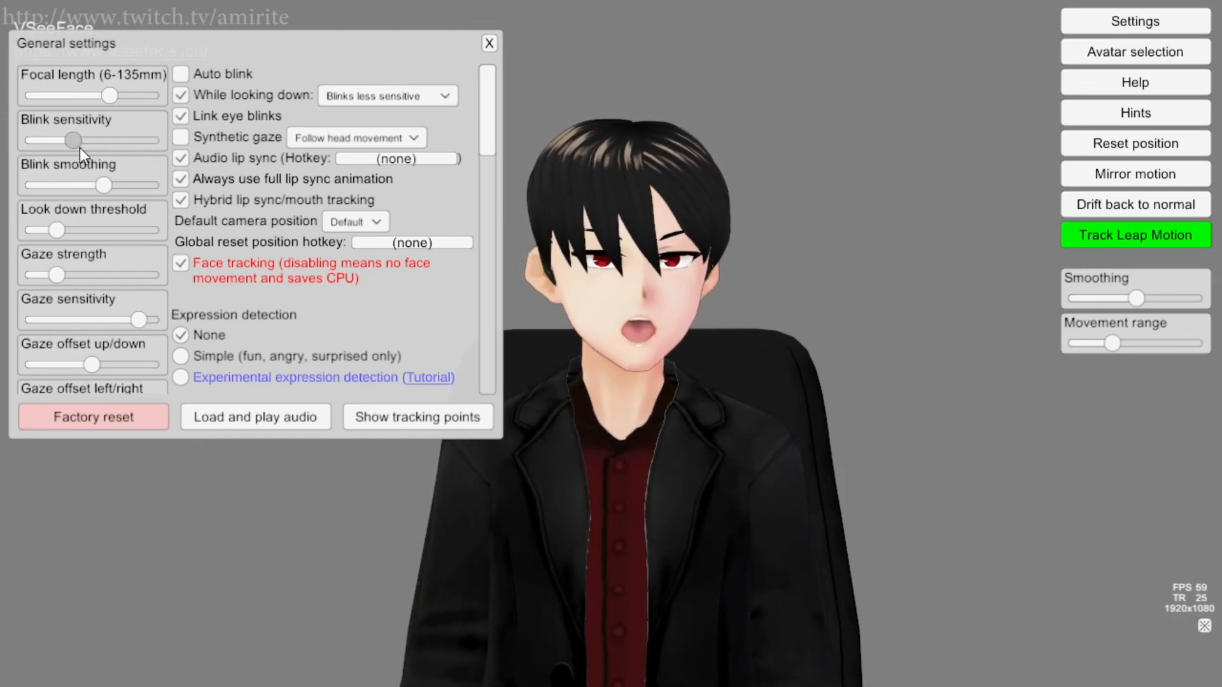
{"action": "left_click", "coordinate": [182, 73]}
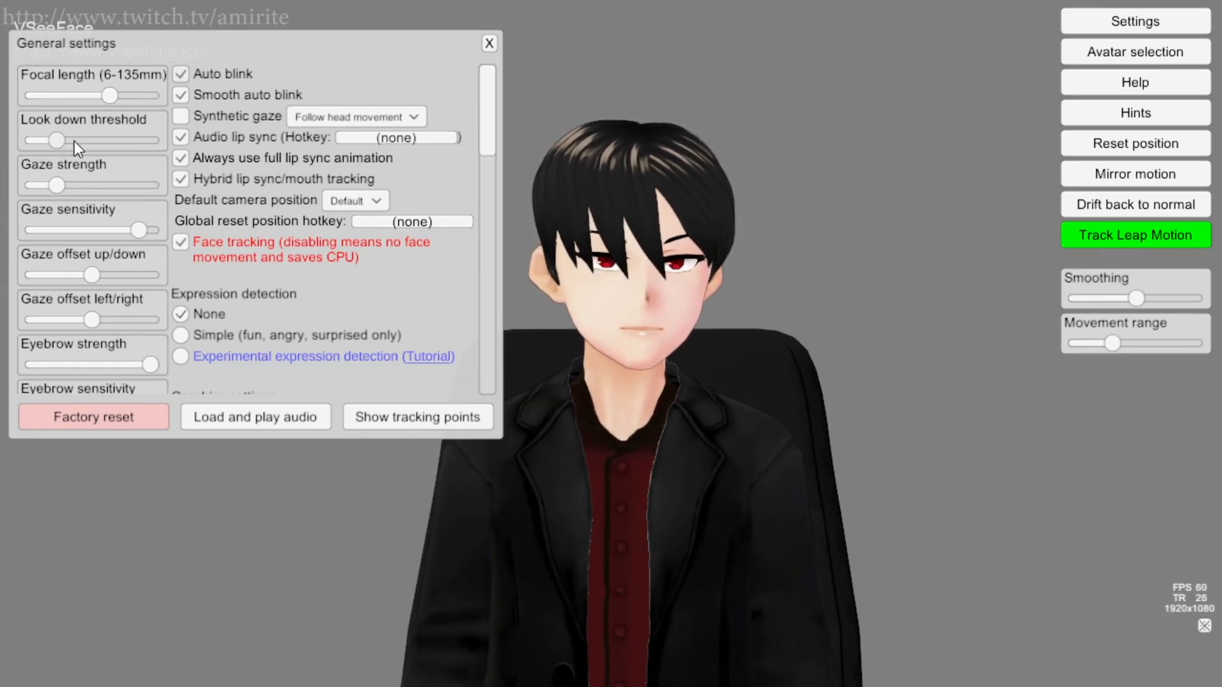
- Adjust the look down threshold to near its minimum and the gaze strength to about a quarter of its range
{"action": "left_click_drag", "start_coordinate": [57, 141], "coordinate": [184, 130]}
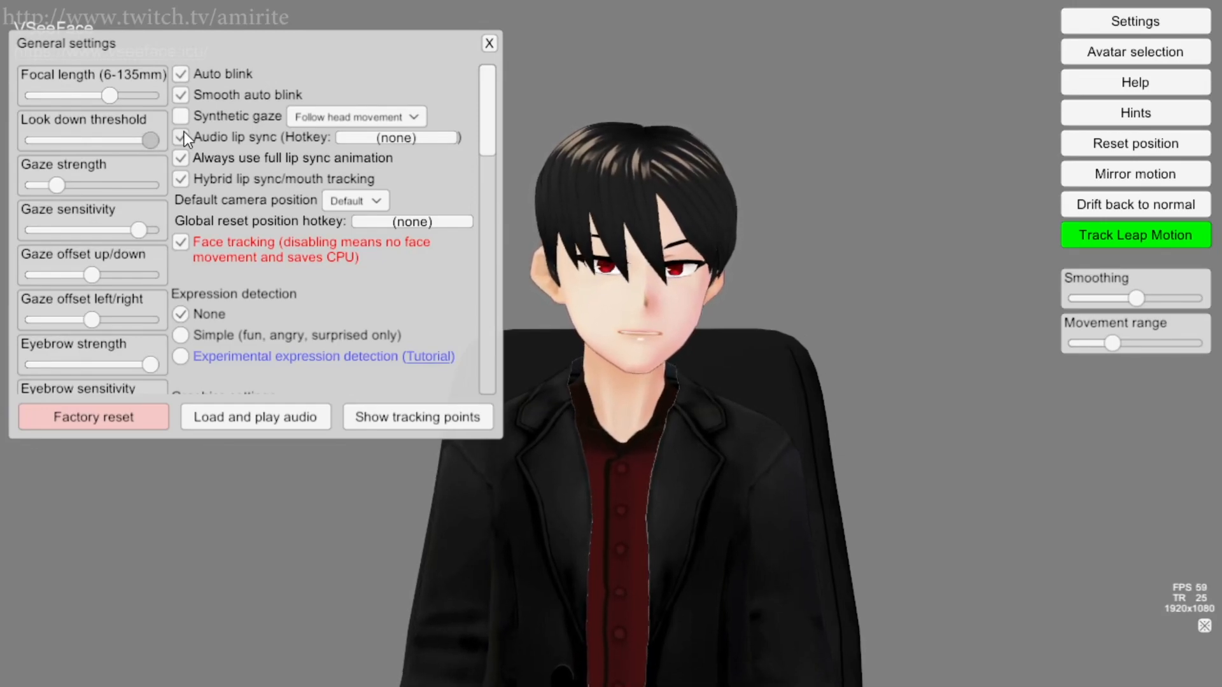
{"action": "left_click_drag", "start_coordinate": [184, 130], "coordinate": [19, 138]}
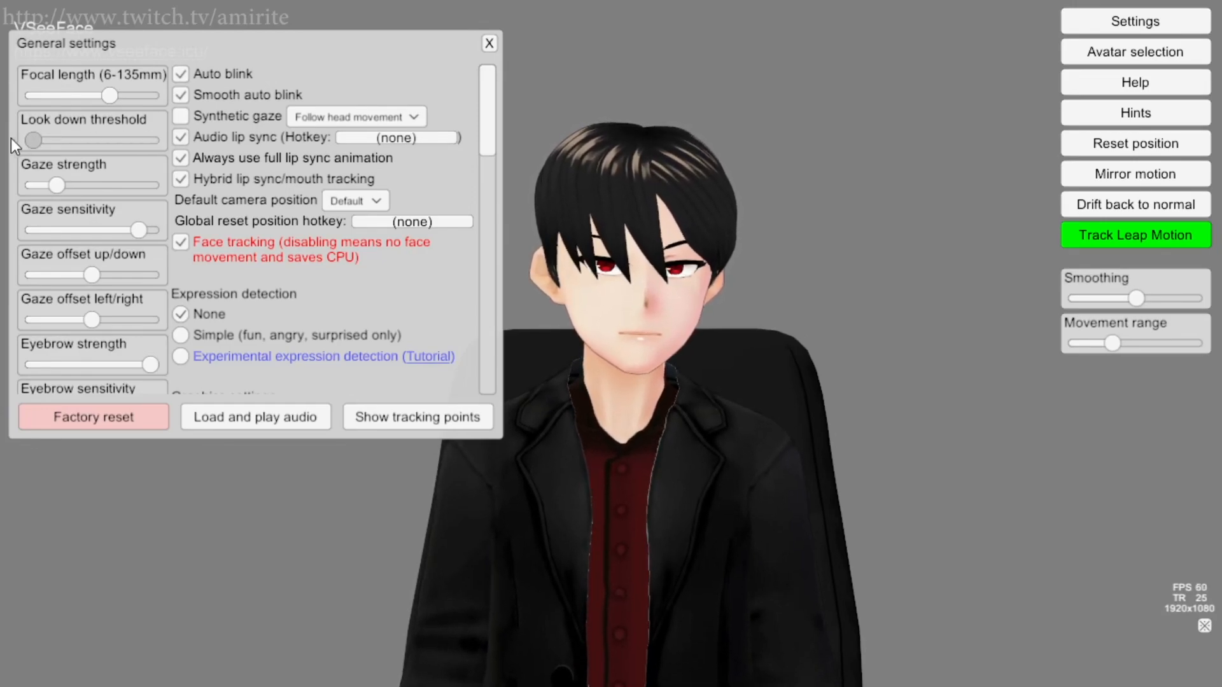
{"action": "left_click_drag", "start_coordinate": [113, 139], "coordinate": [87, 138]}
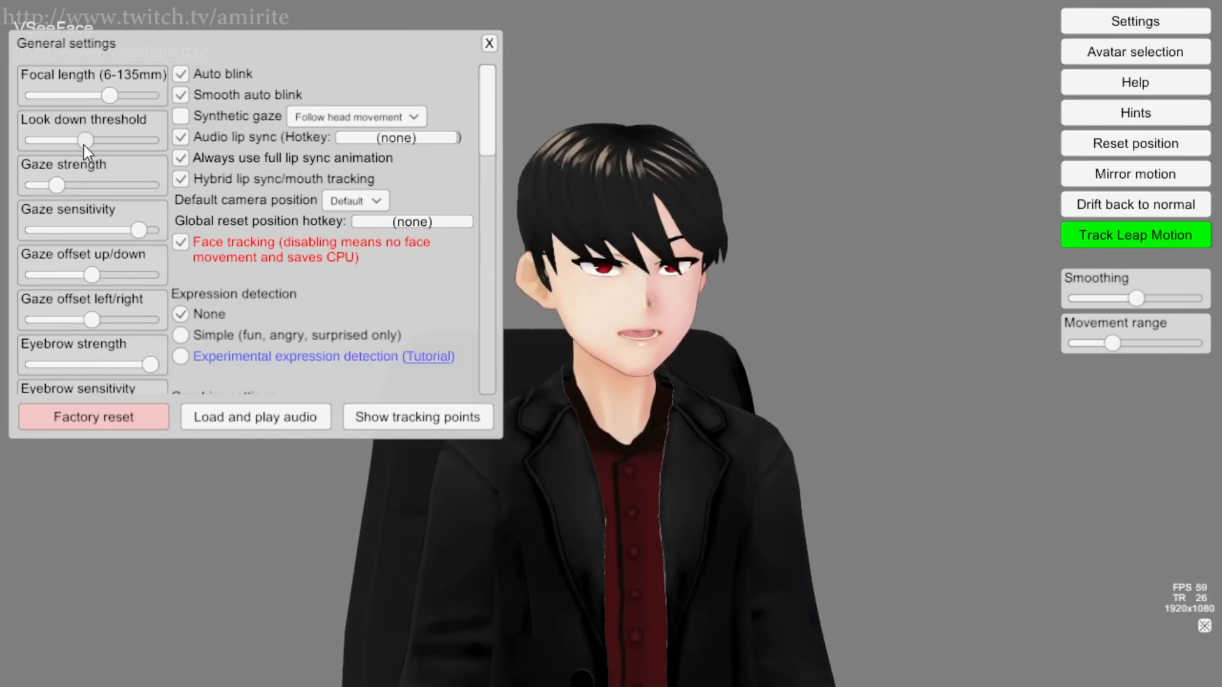
{"action": "left_click_drag", "start_coordinate": [57, 186], "coordinate": [31, 185]}
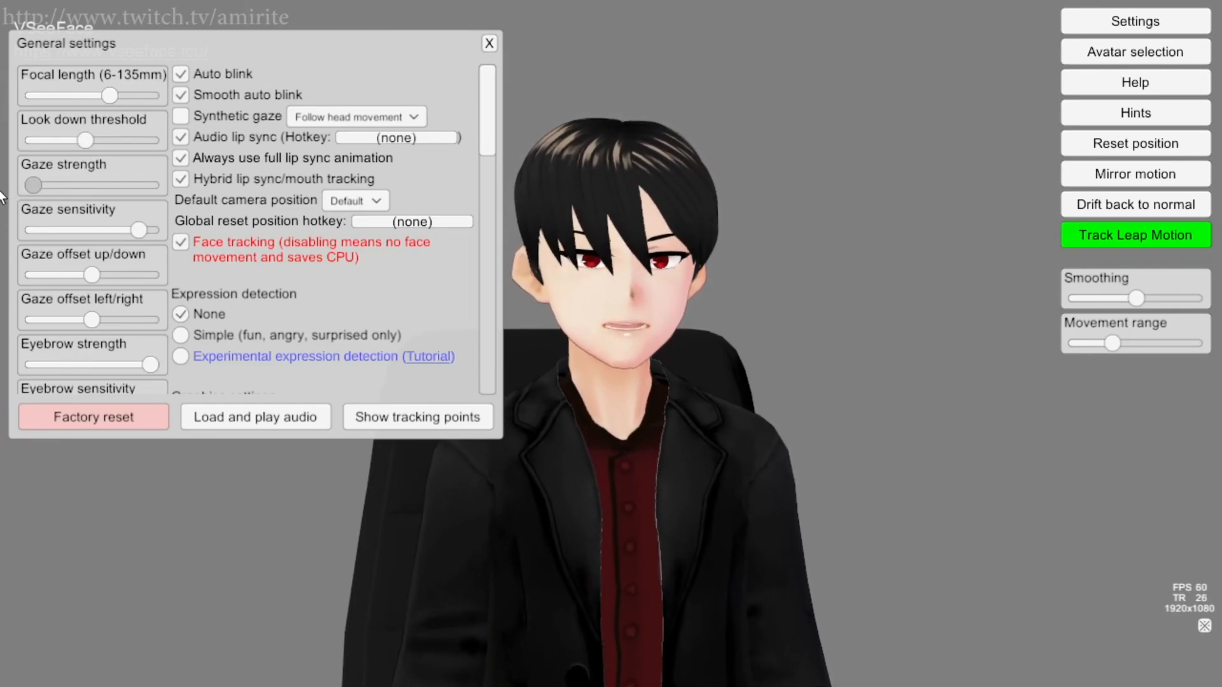
{"action": "left_click_drag", "start_coordinate": [34, 186], "coordinate": [214, 161]}
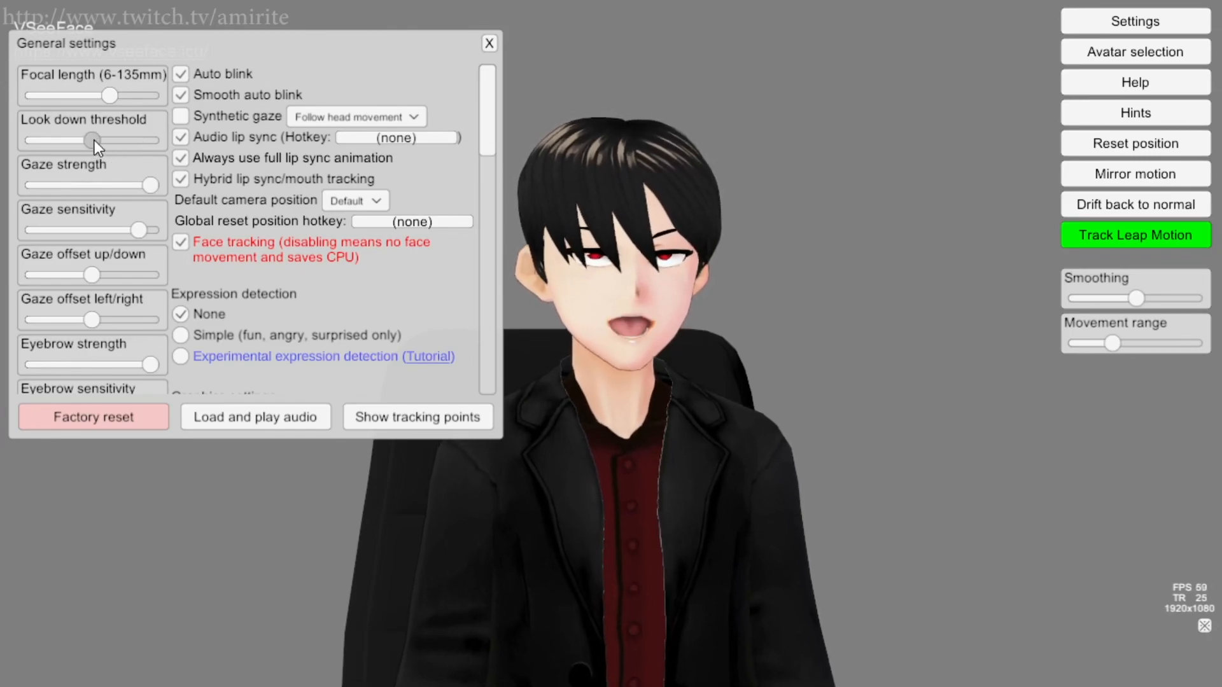
{"action": "left_click_drag", "start_coordinate": [93, 141], "coordinate": [41, 140]}
{"action": "left_click", "coordinate": [70, 185]}
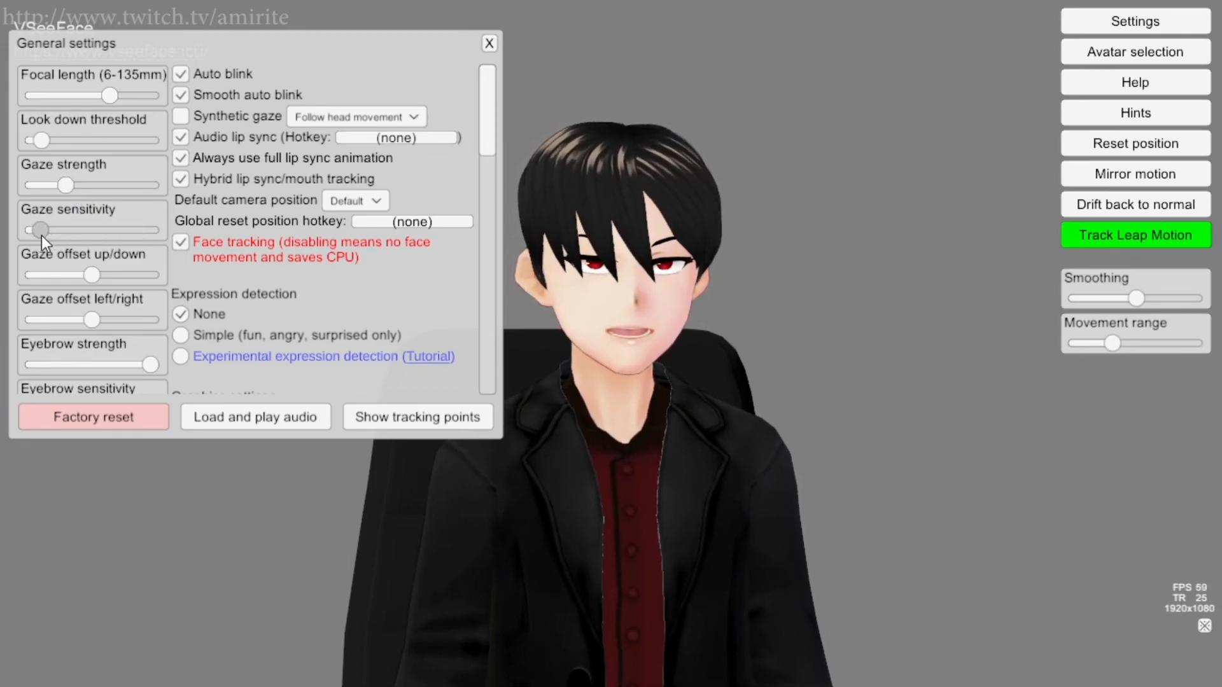
- Set gaze sensitivity to about three quarters of its range, the up/down gaze offset near maximum and the left/right offset to about two thirds
{"action": "left_click_drag", "start_coordinate": [41, 236], "coordinate": [50, 234]}
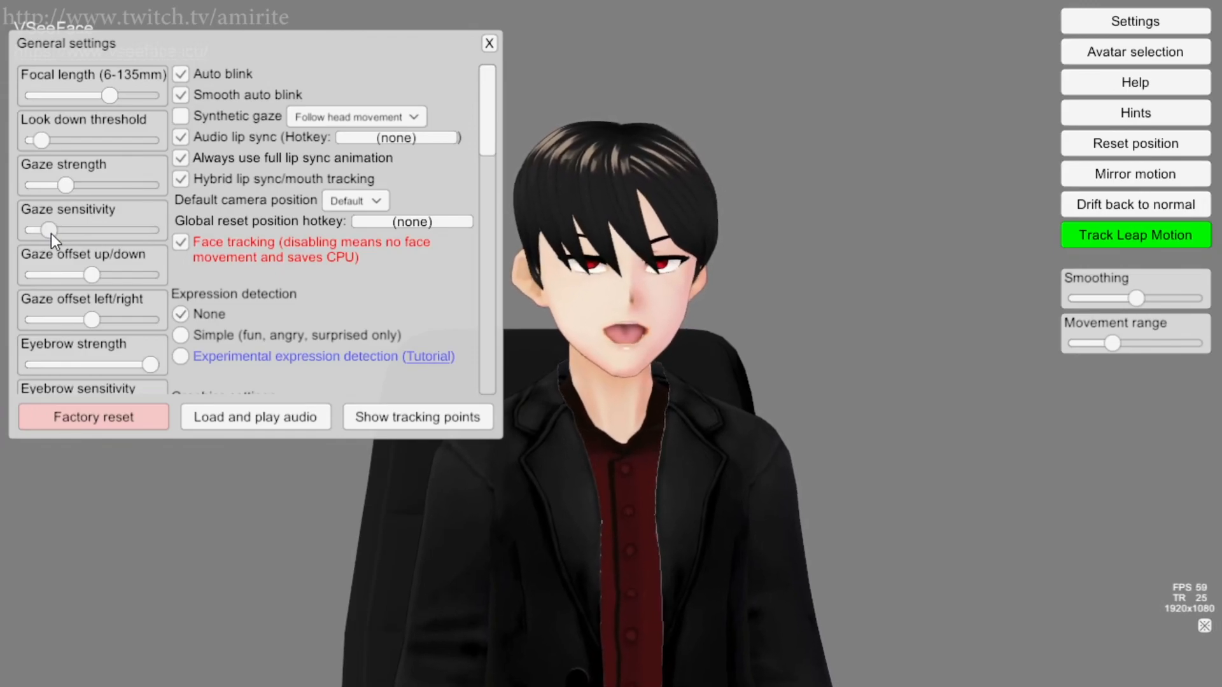
{"action": "left_click_drag", "start_coordinate": [52, 234], "coordinate": [68, 233]}
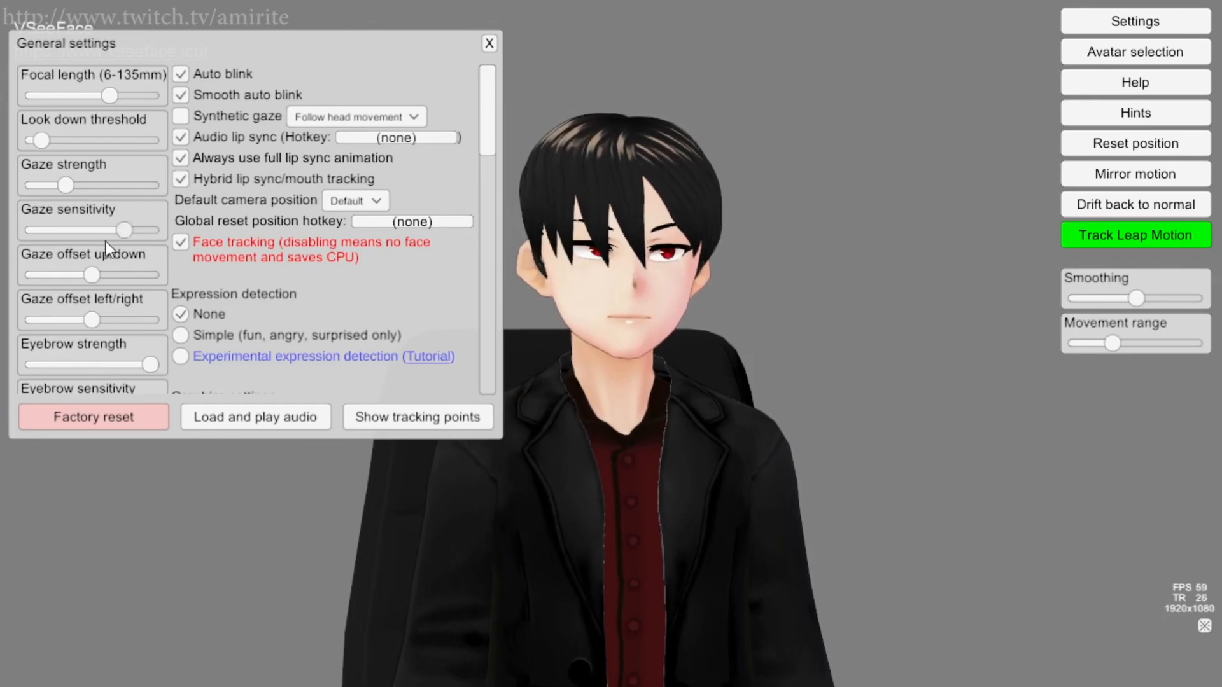
{"action": "left_click_drag", "start_coordinate": [94, 272], "coordinate": [187, 273]}
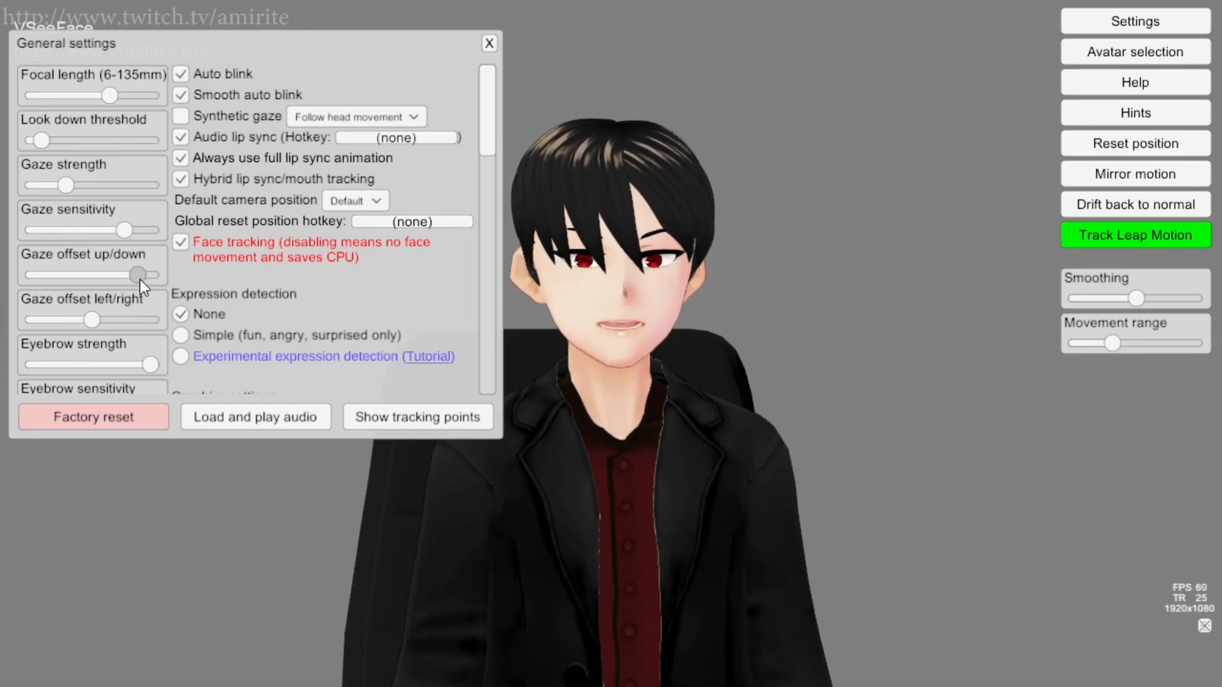
{"action": "left_click_drag", "start_coordinate": [93, 317], "coordinate": [53, 323]}
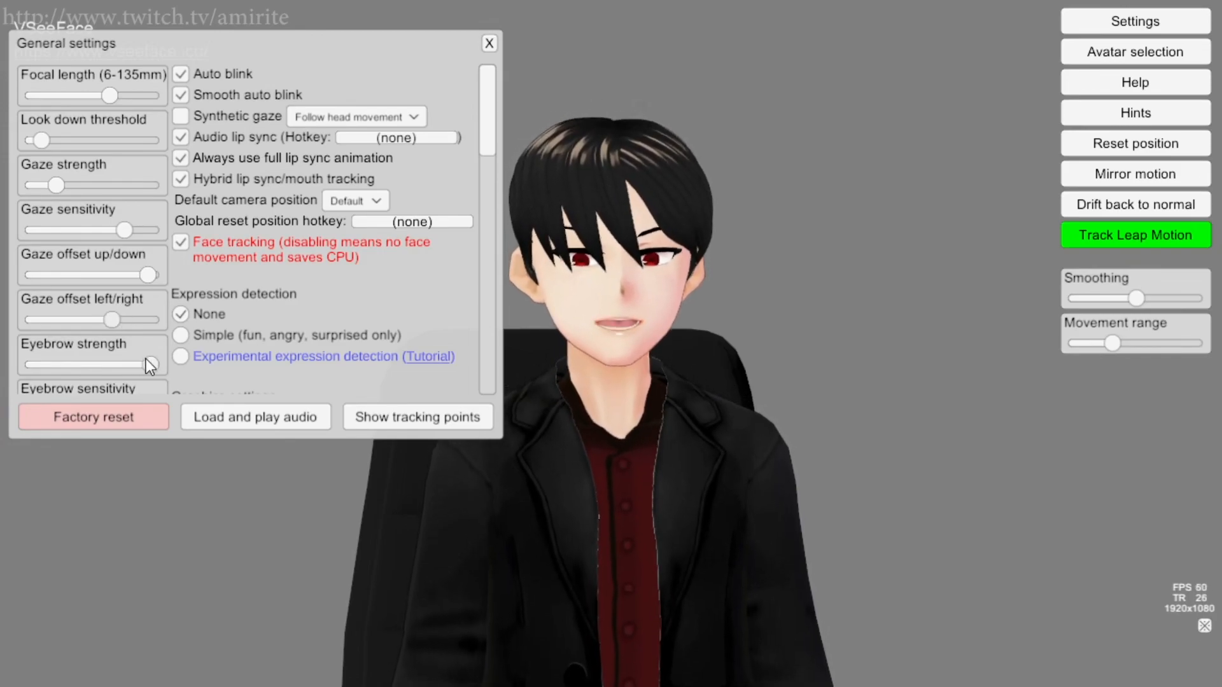
- Set eyebrow strength to just under half, eyebrow sensitivity to about 60% and eyebrow offset to about 40% of their ranges
{"action": "left_click_drag", "start_coordinate": [151, 366], "coordinate": [203, 357]}
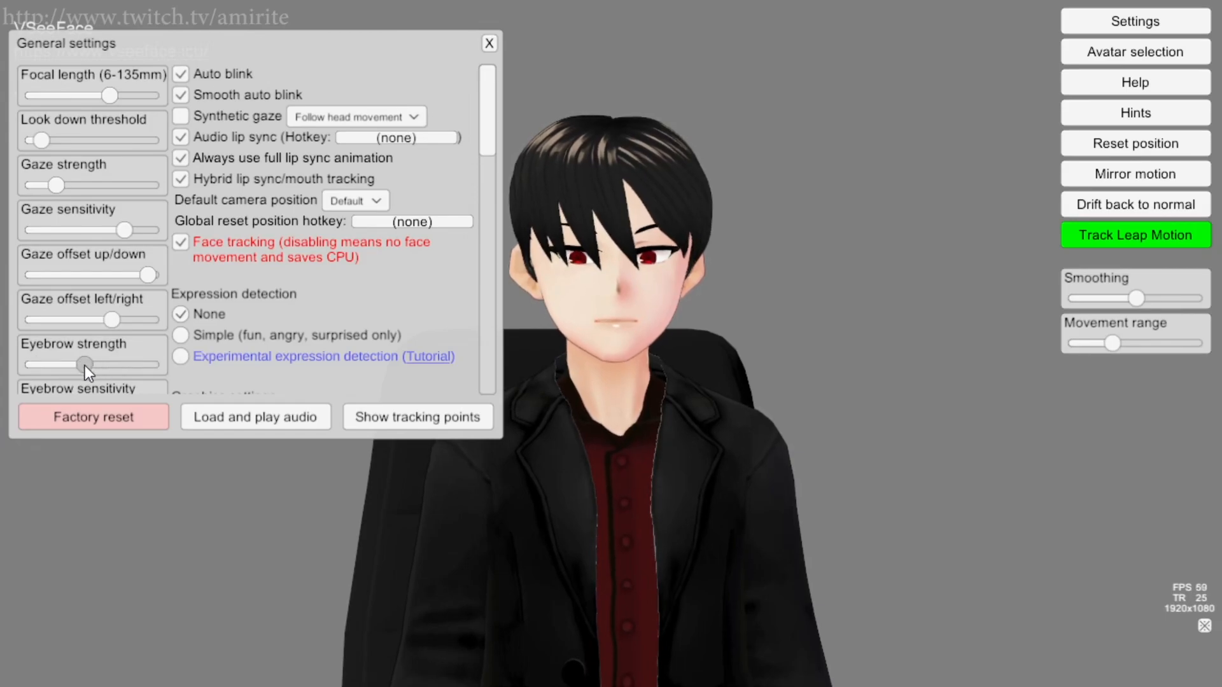
{"action": "left_click_drag", "start_coordinate": [72, 367], "coordinate": [173, 353]}
{"action": "scroll", "coordinate": [124, 296], "scroll_direction": "down", "scroll_amount": 1}
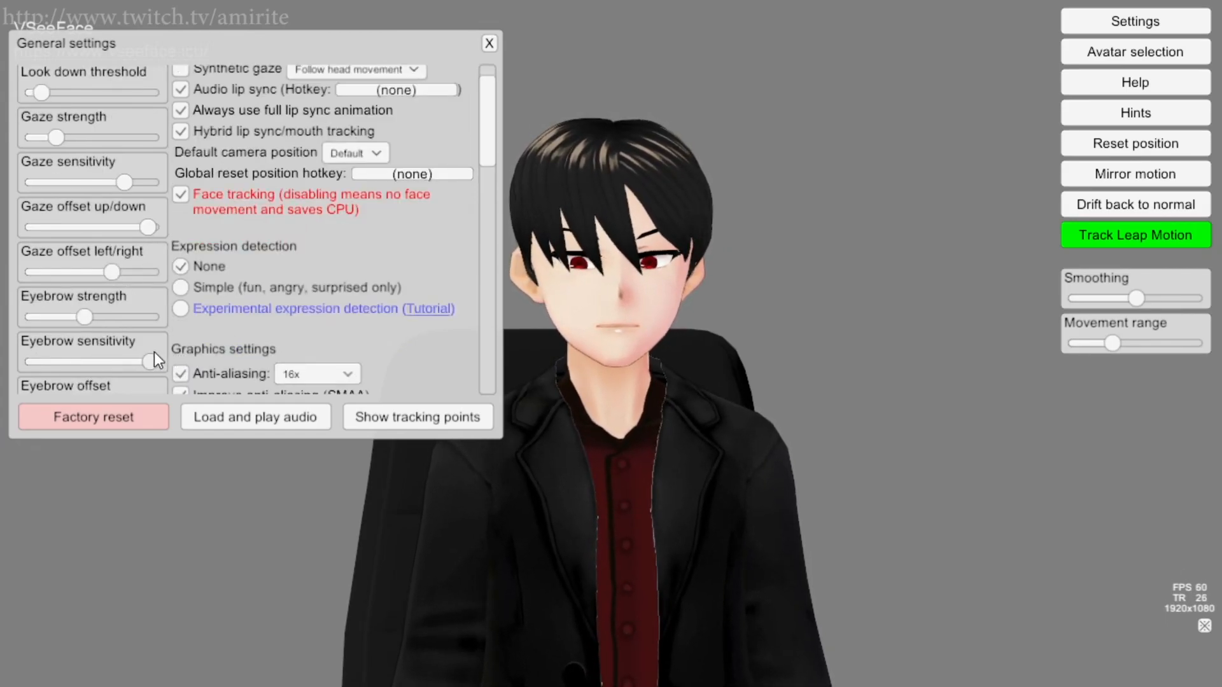
{"action": "left_click", "coordinate": [104, 362]}
{"action": "scroll", "coordinate": [147, 293], "scroll_direction": "down", "scroll_amount": 2}
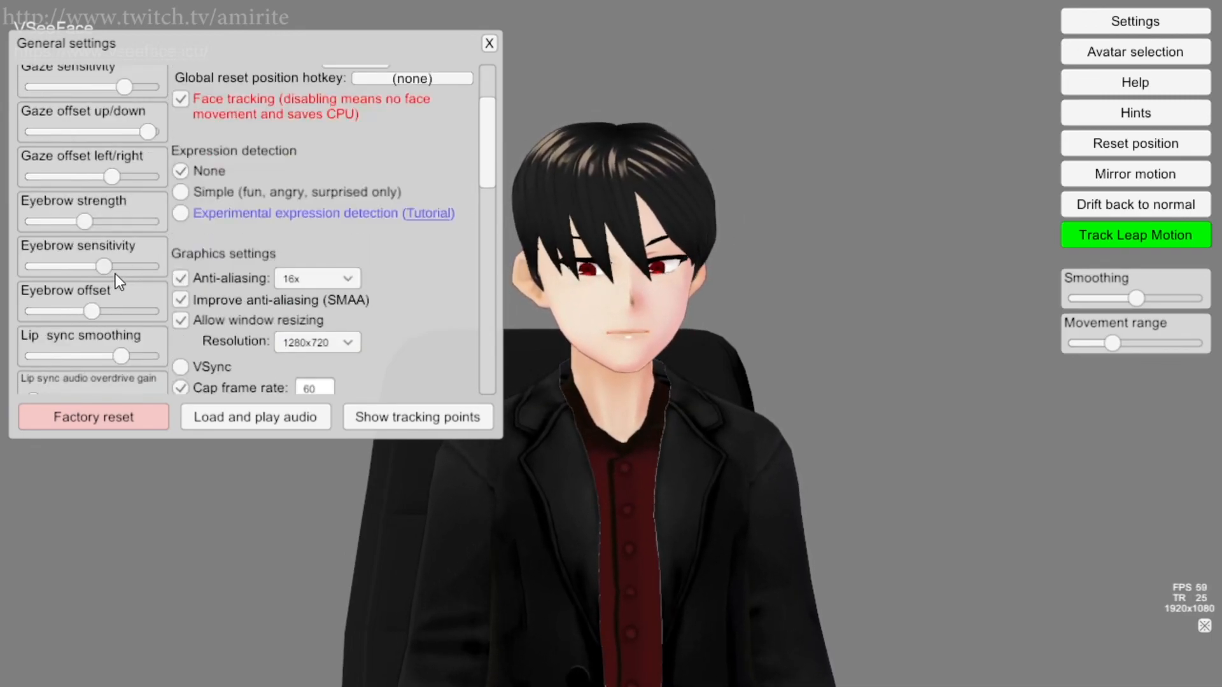
{"action": "left_click_drag", "start_coordinate": [34, 310], "coordinate": [192, 305]}
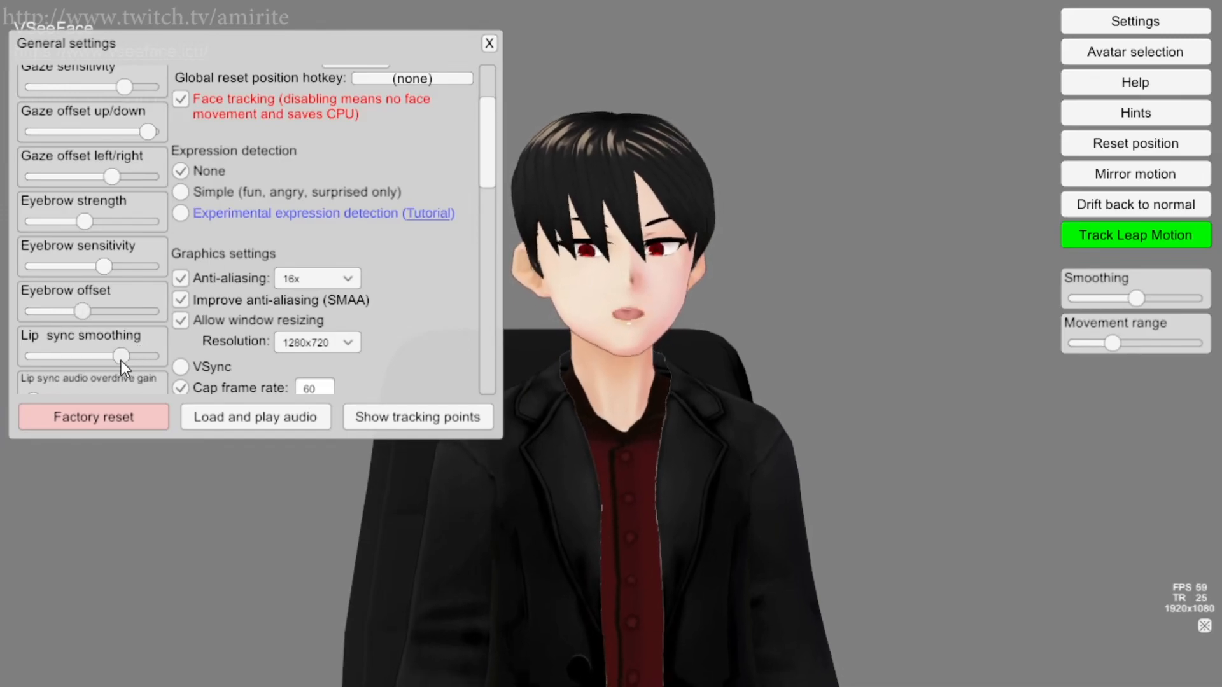
- Set lip sync smoothing to about half, lip sync audio overdrive gain to about 90% of its range and mouth sensitivity to maximum
{"action": "scroll", "coordinate": [211, 231], "scroll_direction": "down", "scroll_amount": 3}
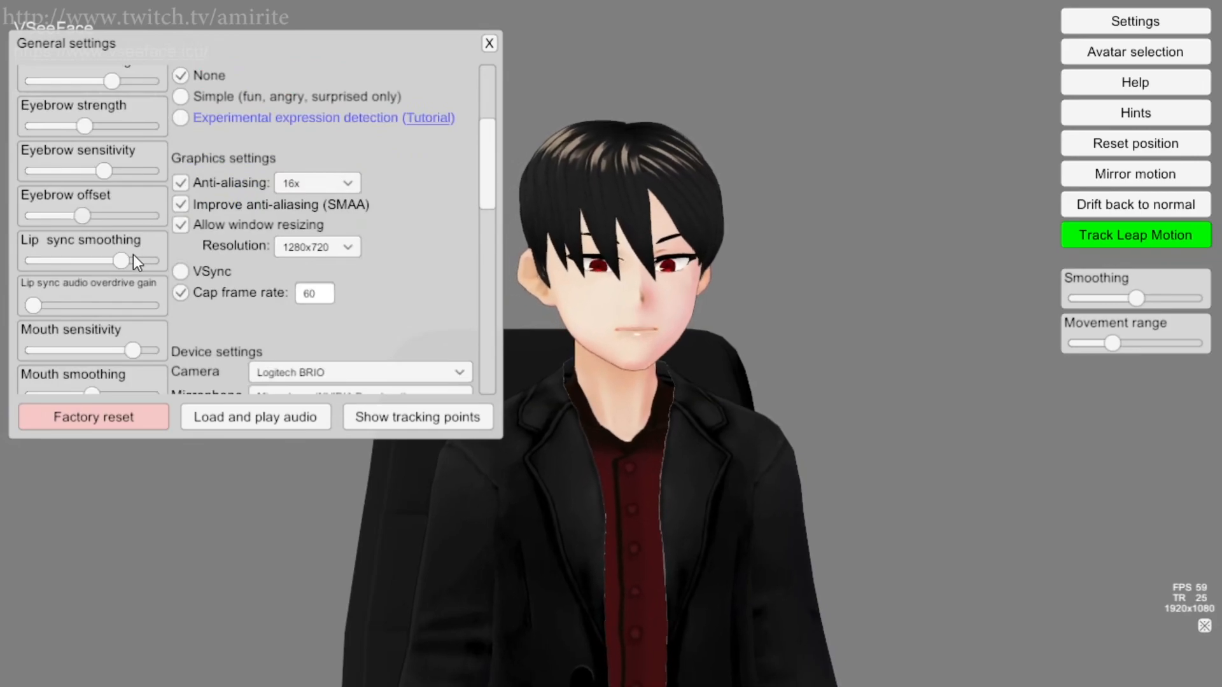
{"action": "left_click_drag", "start_coordinate": [115, 262], "coordinate": [34, 260]}
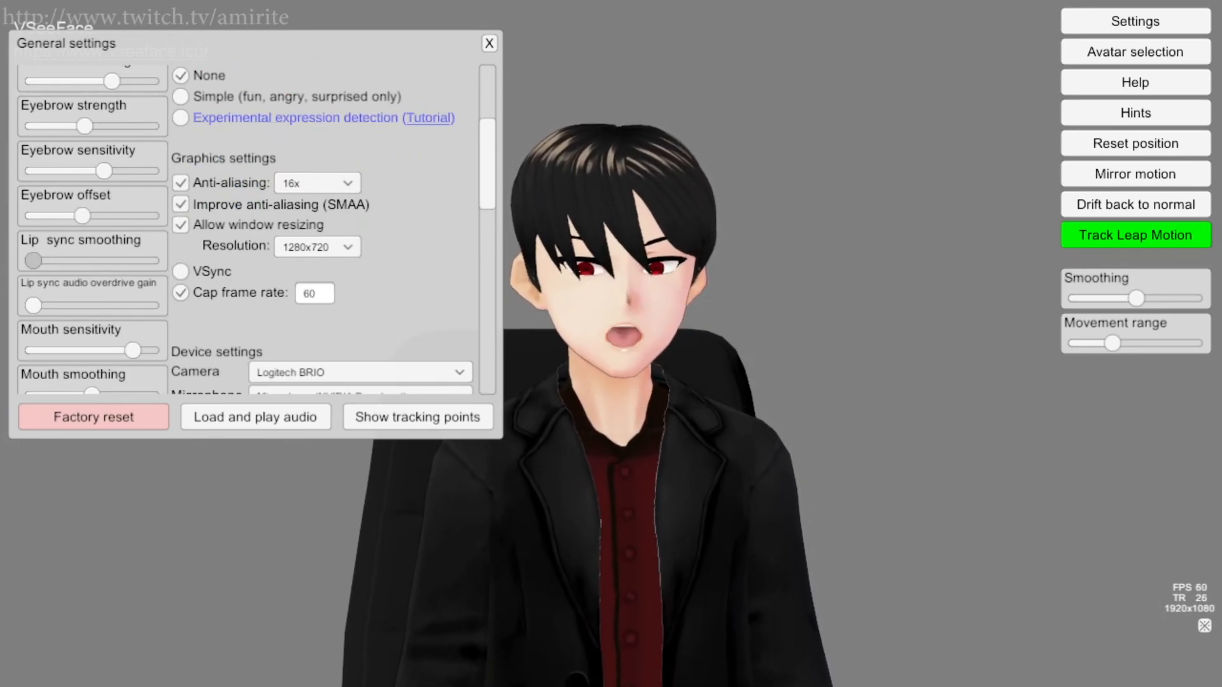
{"action": "mouse_move", "coordinate": [33, 261]}
{"action": "left_mouse_down"}
{"action": "mouse_move", "coordinate": [211, 256]}
{"action": "mouse_move", "coordinate": [41, 281]}
{"action": "left_mouse_up"}
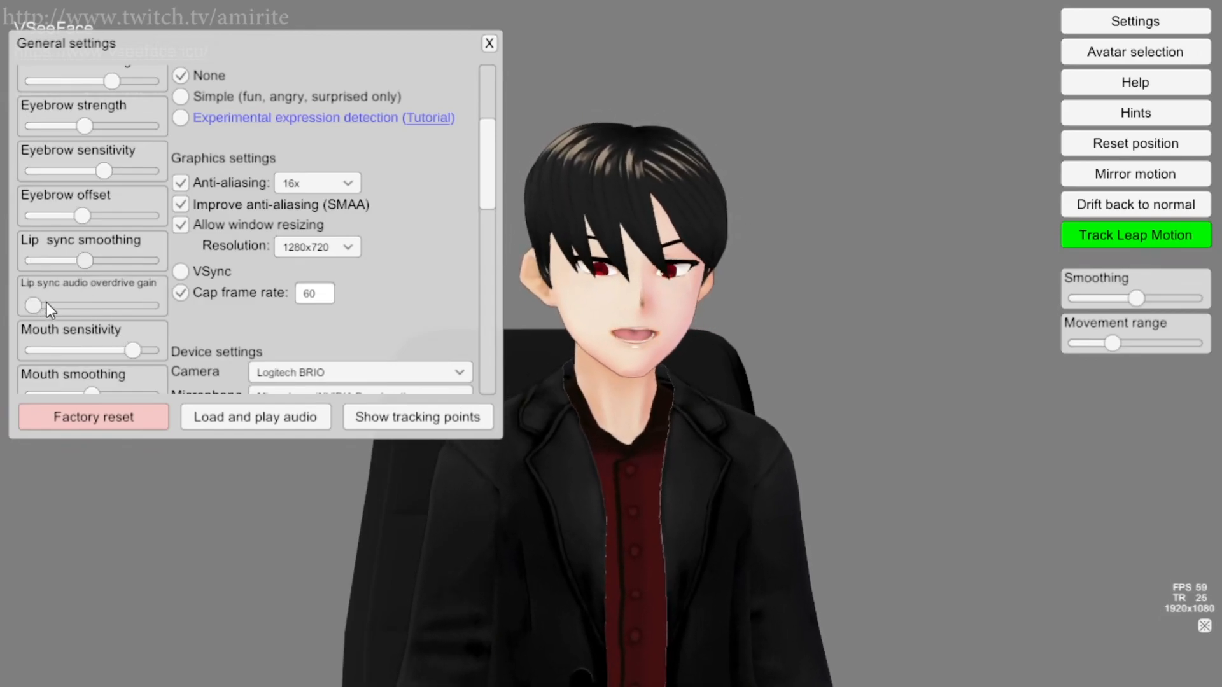
{"action": "left_click_drag", "start_coordinate": [38, 307], "coordinate": [175, 302]}
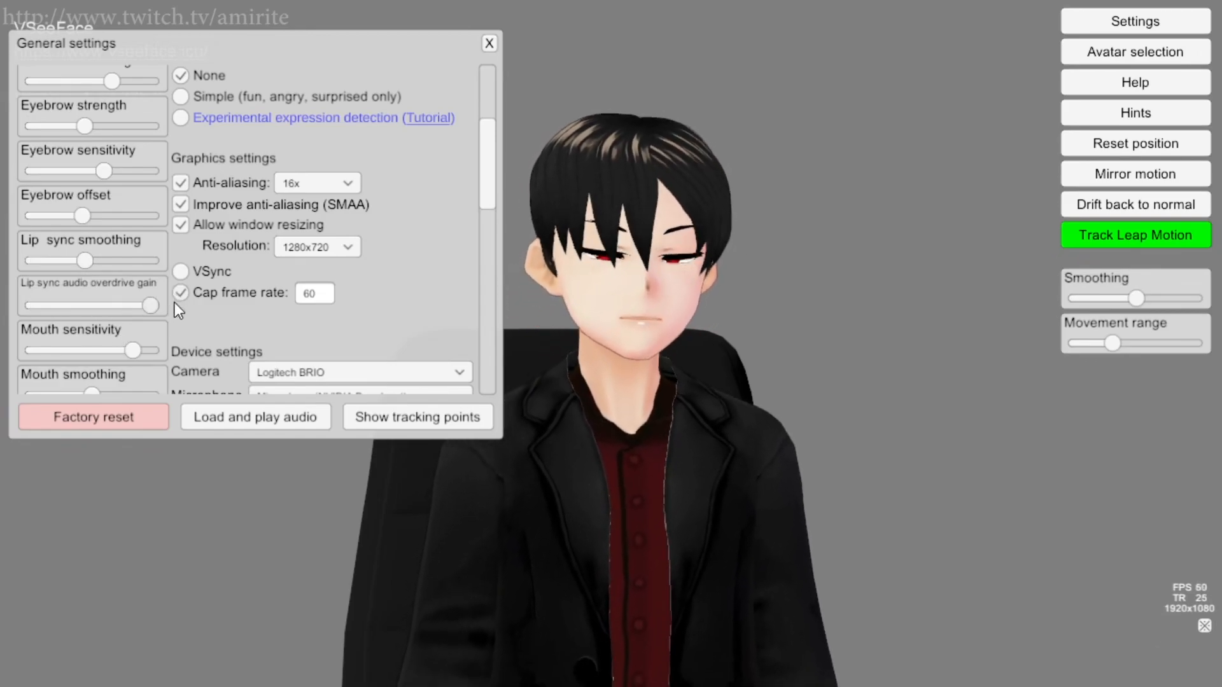
{"action": "left_click", "coordinate": [73, 309]}
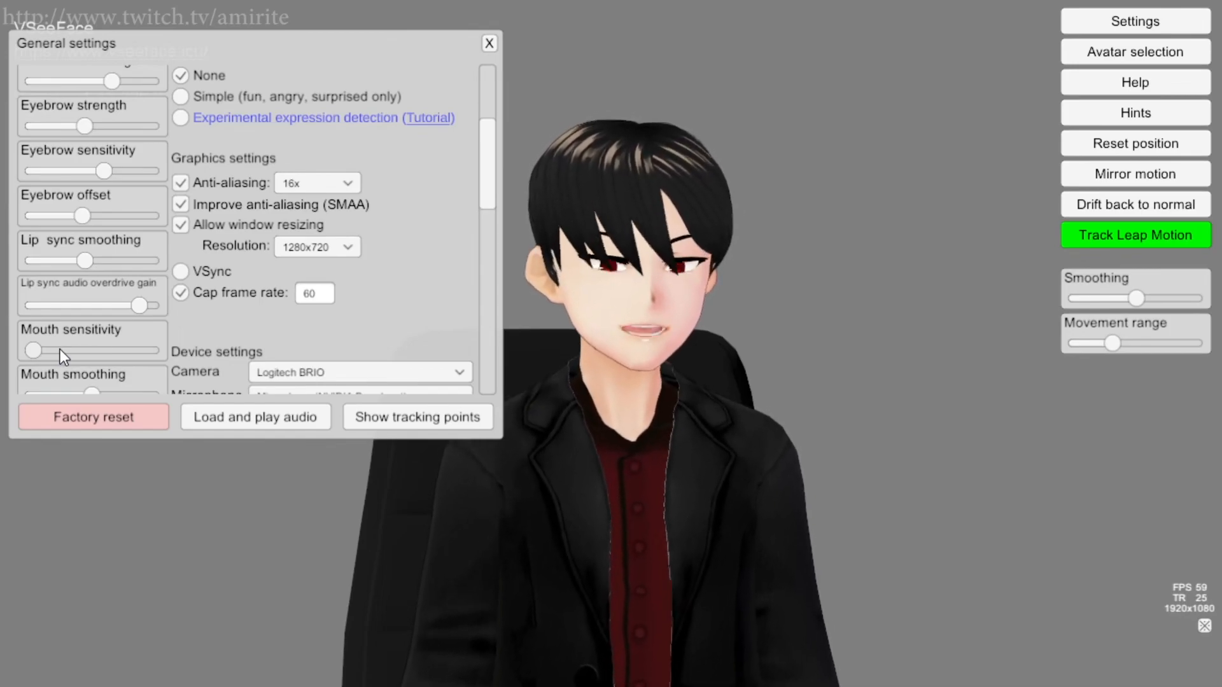
{"action": "left_click_drag", "start_coordinate": [49, 348], "coordinate": [186, 353]}
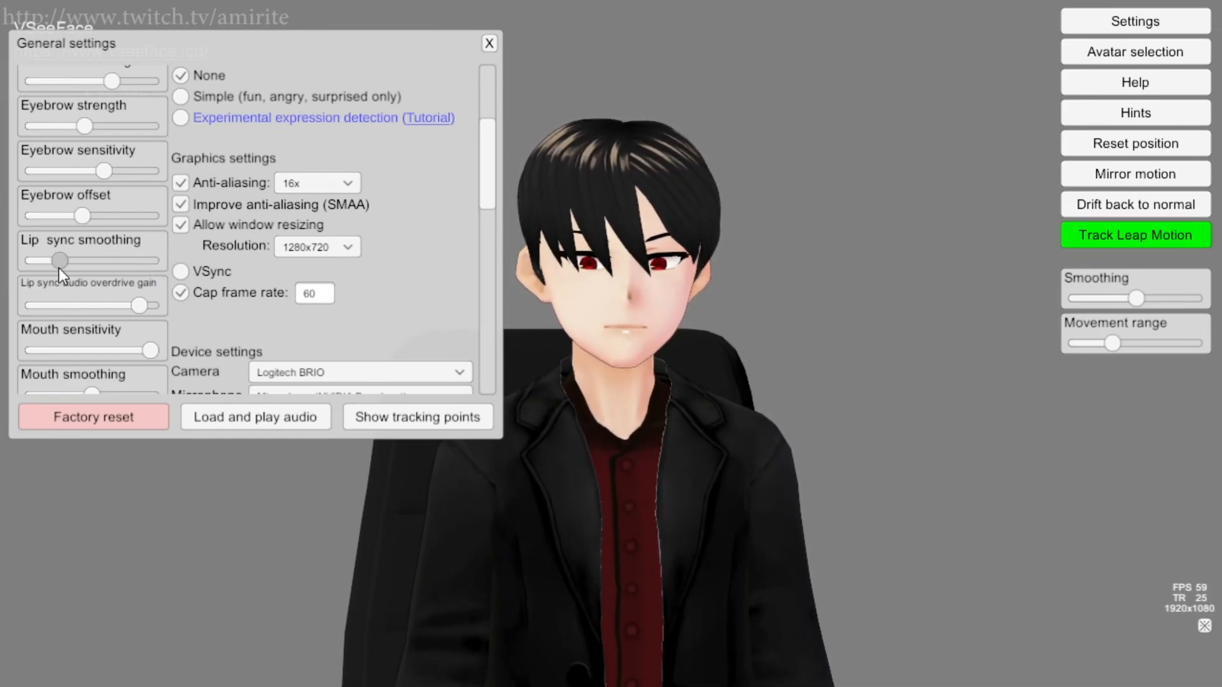
{"action": "left_click_drag", "start_coordinate": [70, 267], "coordinate": [98, 262]}
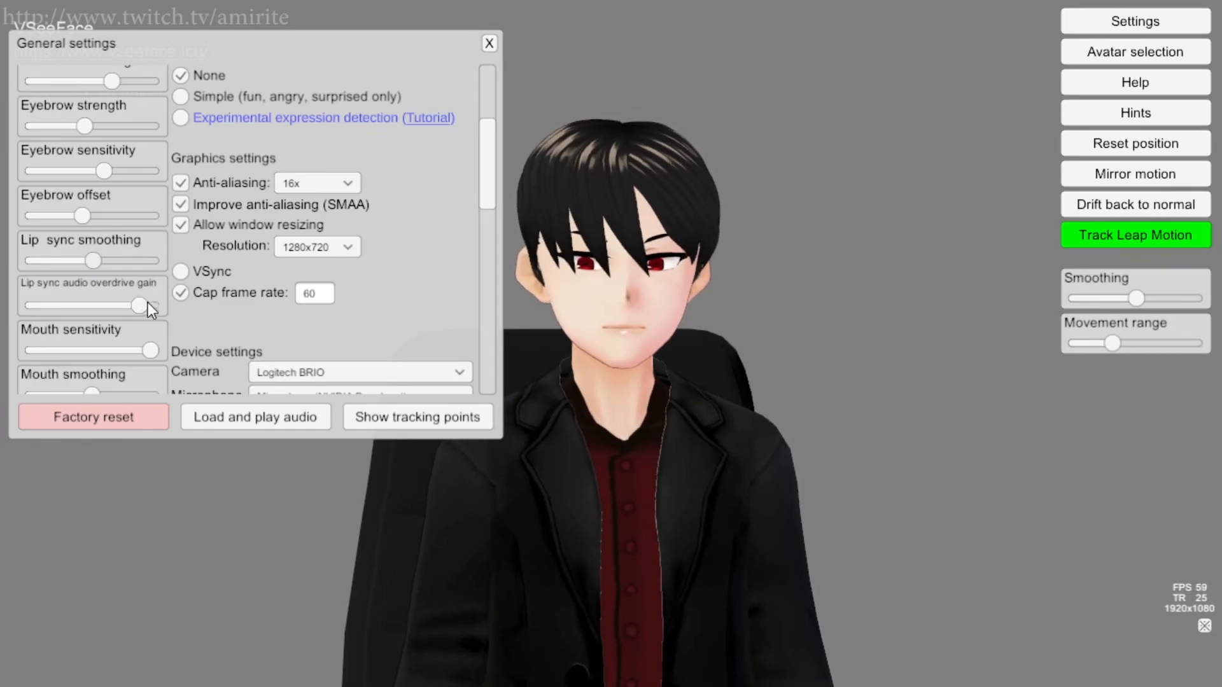
- Set mouth smoothing to just over half of its range and mouth size reduction to about a quarter
{"action": "scroll", "coordinate": [161, 317], "scroll_direction": "down", "scroll_amount": 2}
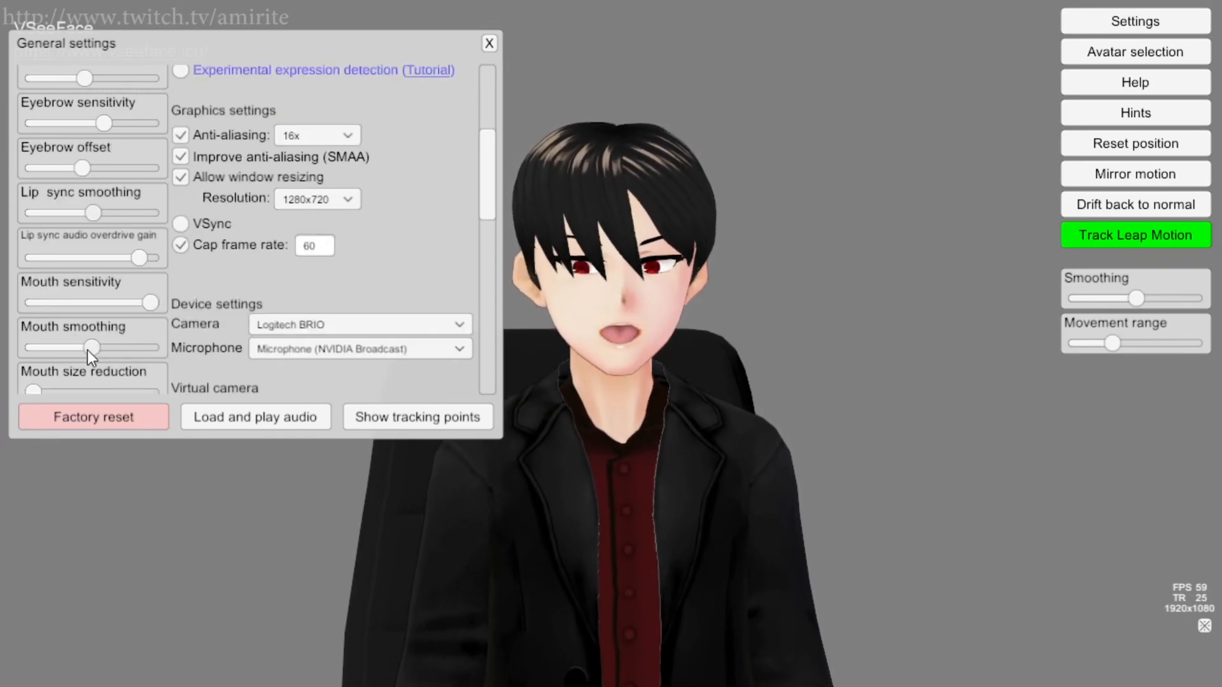
{"action": "left_click_drag", "start_coordinate": [49, 352], "coordinate": [192, 328]}
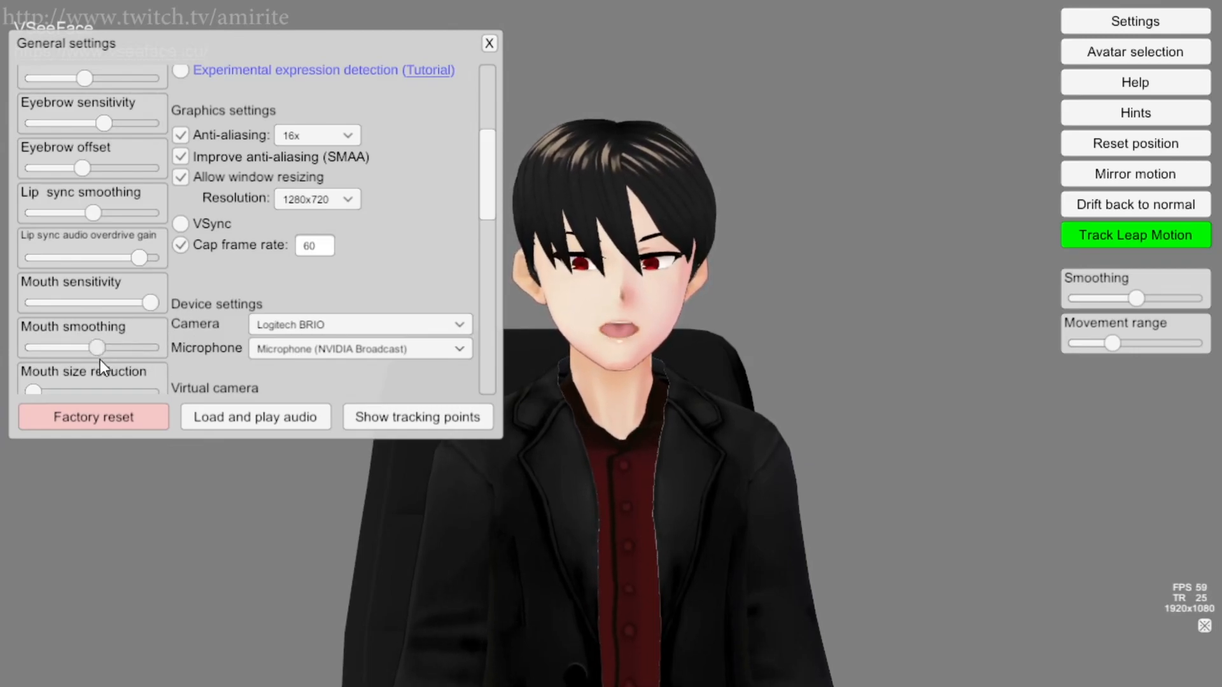
{"action": "scroll", "coordinate": [203, 269], "scroll_direction": "down", "scroll_amount": 2}
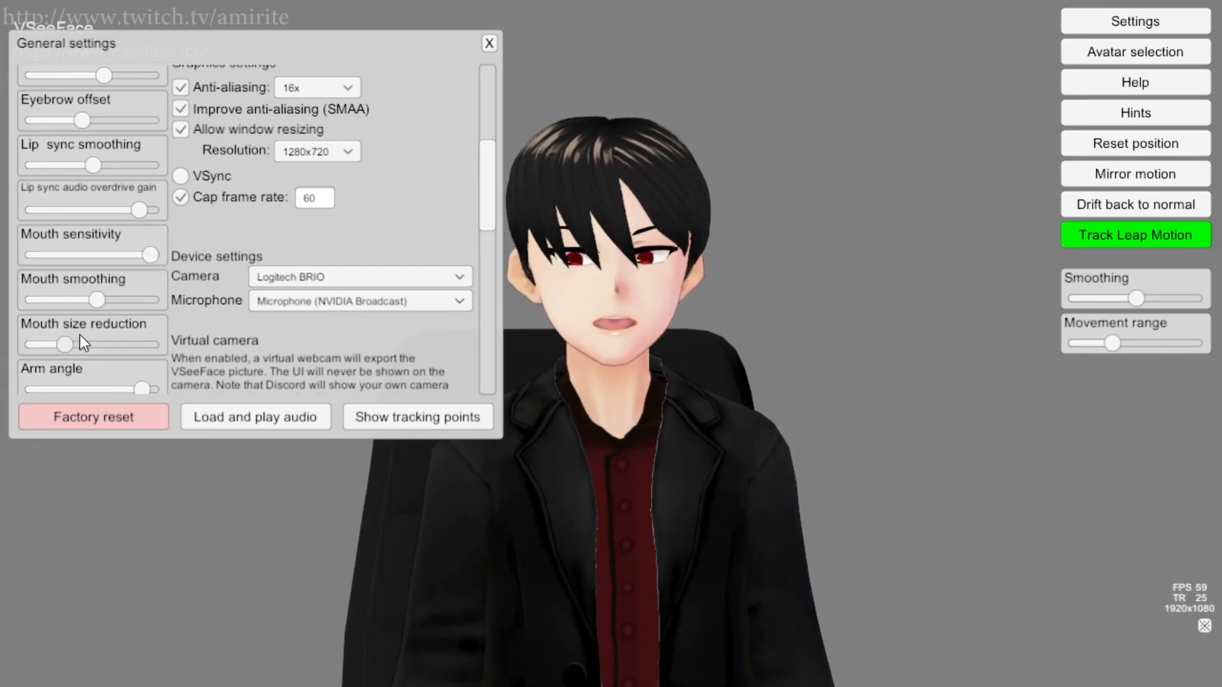
- Set arm angle to nearly 90%, body stiffness to about 85% and neck stiffness to just under half of their ranges
{"action": "scroll", "coordinate": [129, 317], "scroll_direction": "down", "scroll_amount": 3}
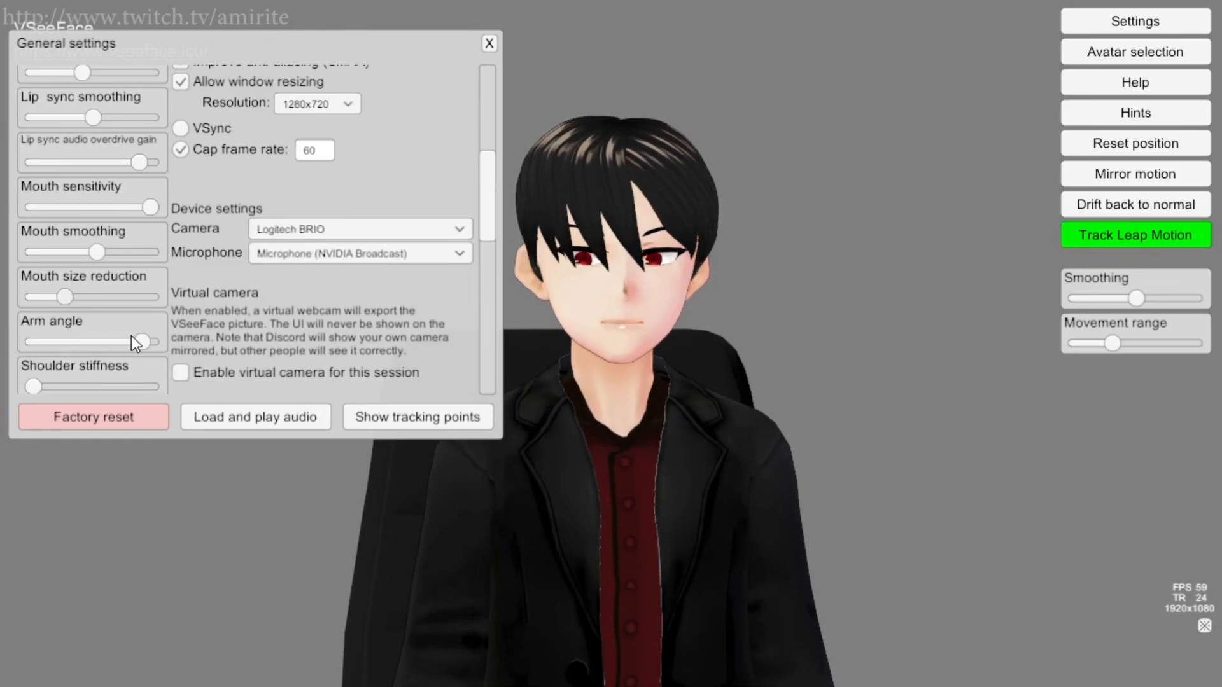
{"action": "left_click_drag", "start_coordinate": [137, 334], "coordinate": [131, 378]}
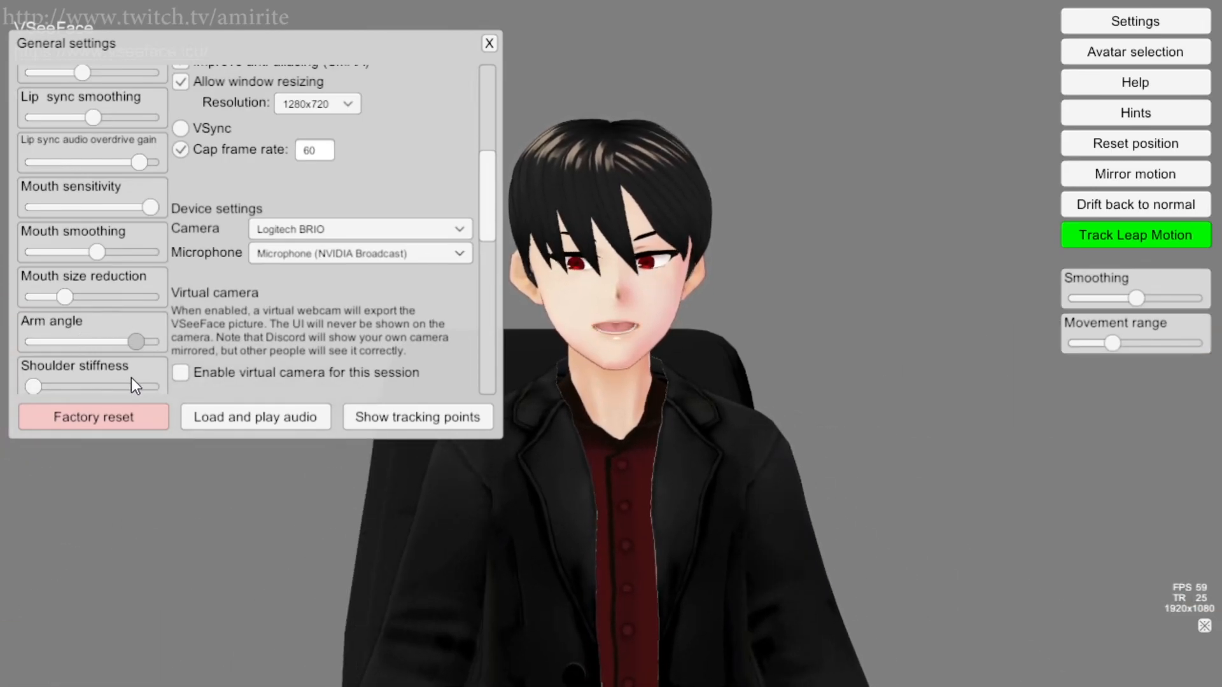
{"action": "scroll", "coordinate": [215, 270], "scroll_direction": "down", "scroll_amount": 2}
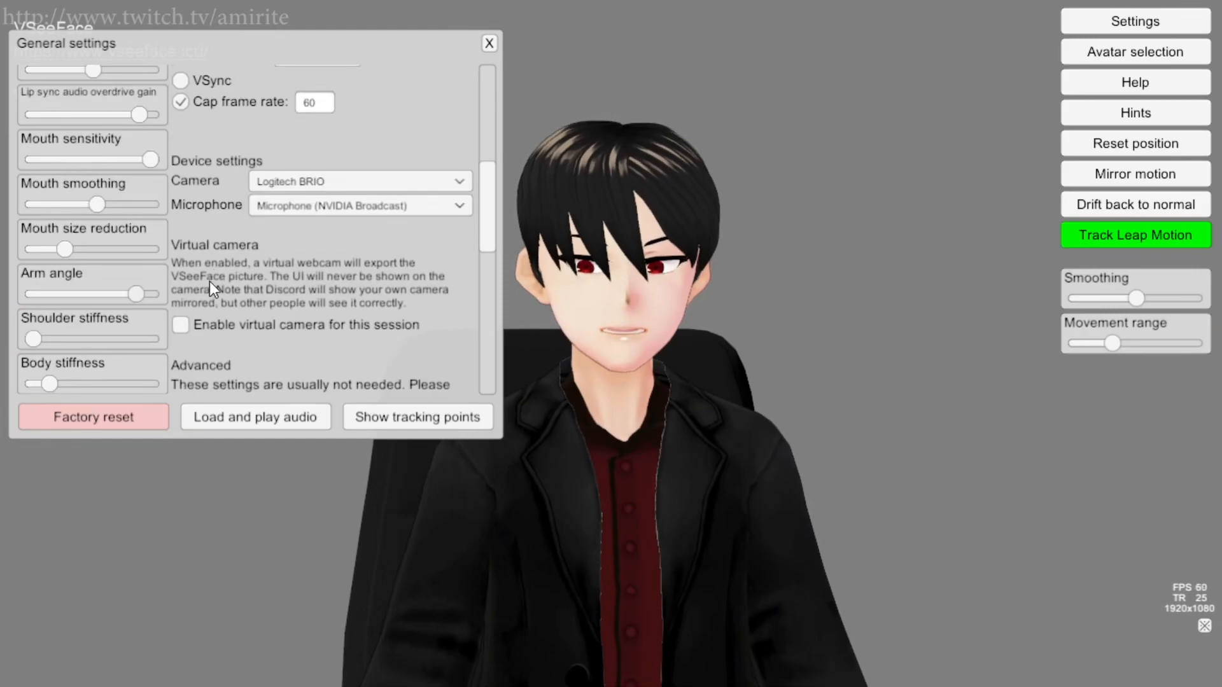
{"action": "scroll", "coordinate": [209, 280], "scroll_direction": "down", "scroll_amount": 2}
{"action": "left_click_drag", "start_coordinate": [51, 335], "coordinate": [108, 334]}
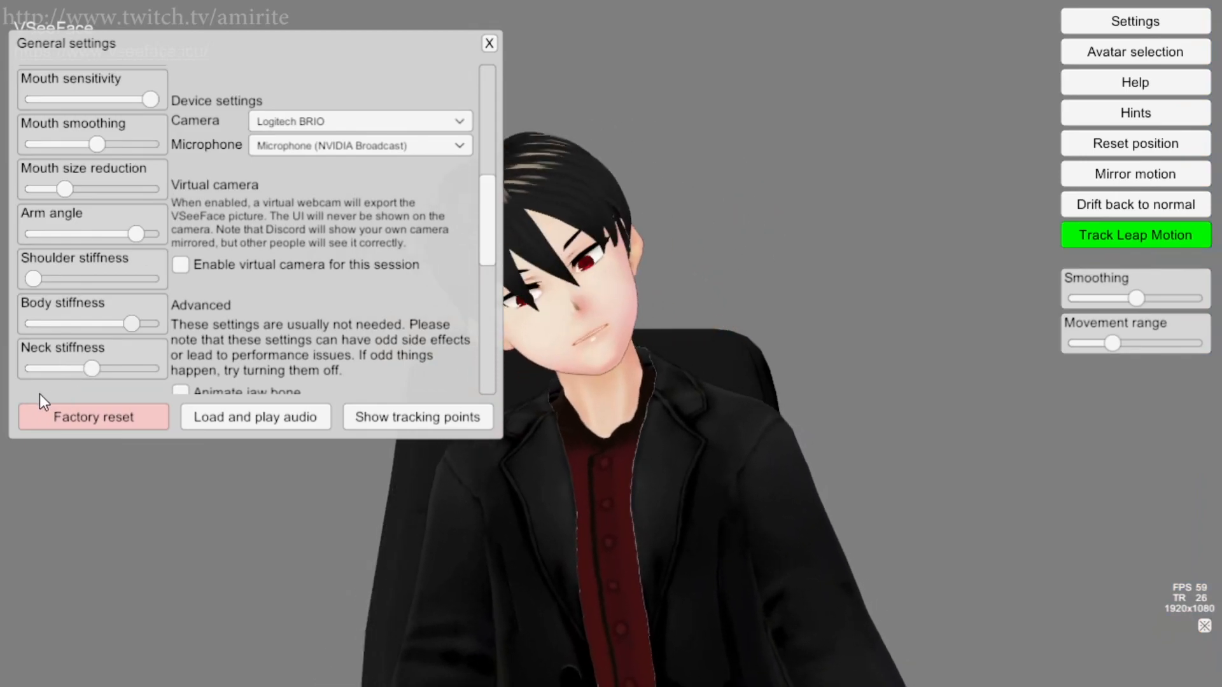
{"action": "left_click_drag", "start_coordinate": [88, 366], "coordinate": [1, 390]}
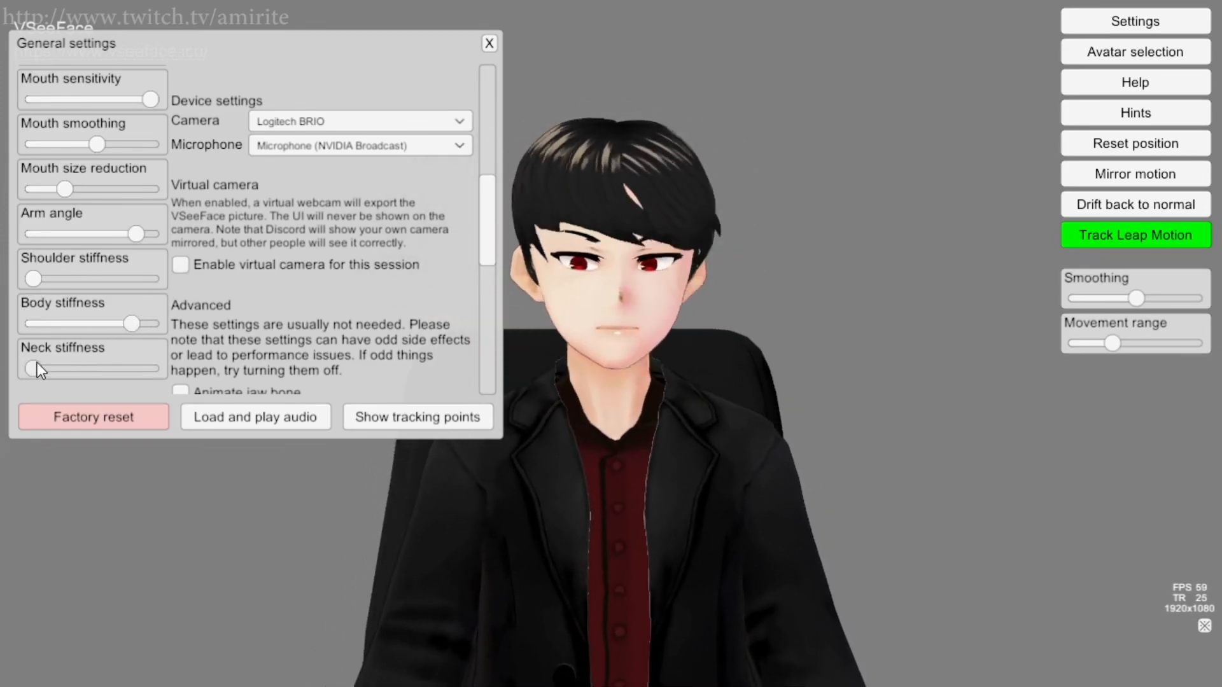
{"action": "left_click_drag", "start_coordinate": [37, 362], "coordinate": [93, 348]}
- Review the general settings again, including the tracking, expression detection, graphics and device options
{"action": "scroll", "coordinate": [169, 178], "scroll_direction": "down", "scroll_amount": 3}
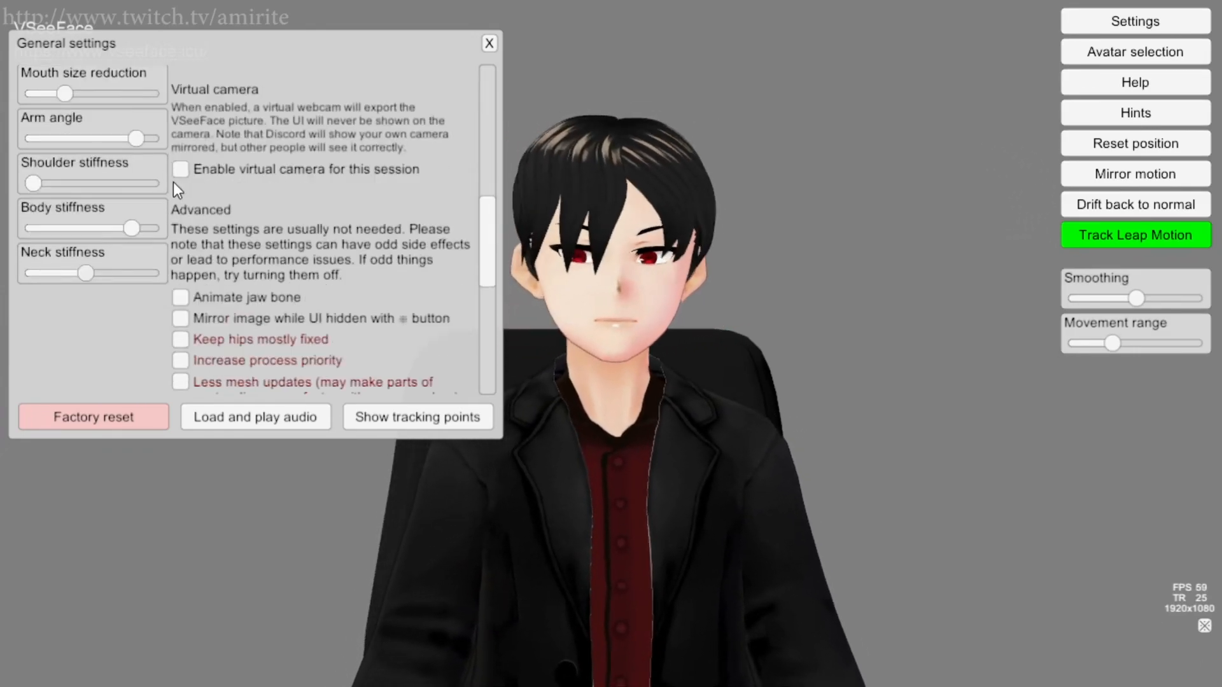
{"action": "scroll", "coordinate": [175, 210], "scroll_direction": "down", "scroll_amount": 1}
{"action": "scroll", "coordinate": [226, 253], "scroll_direction": "up", "scroll_amount": 5}
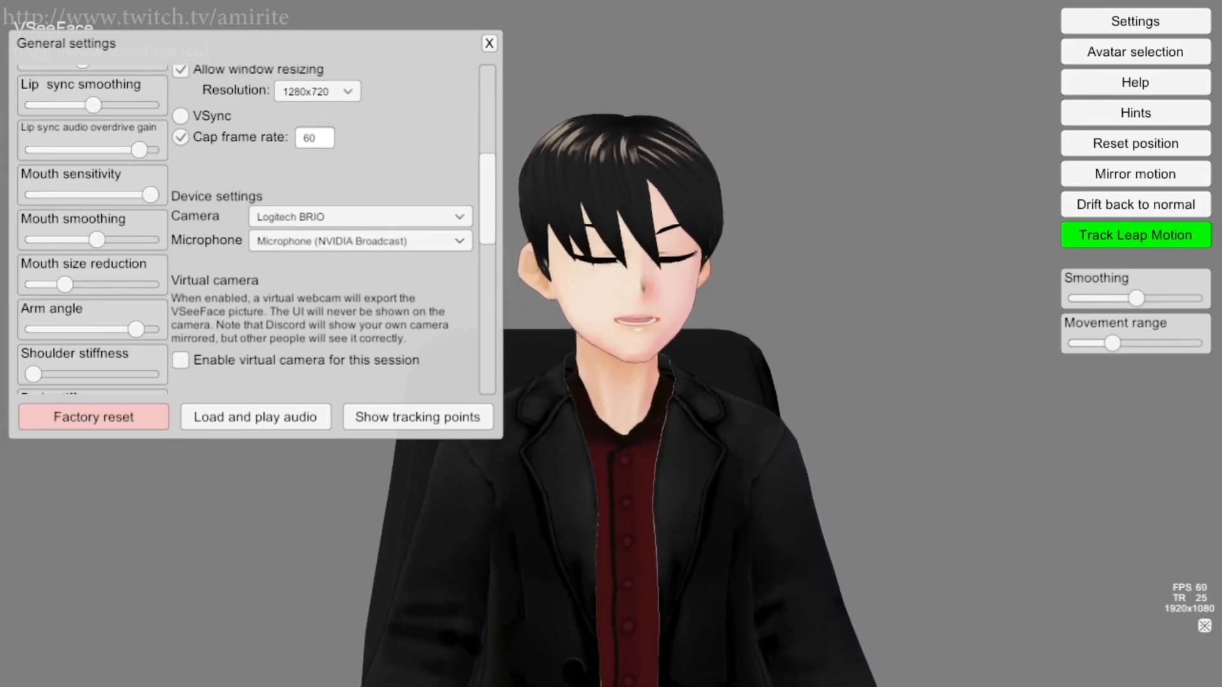
{"action": "scroll", "coordinate": [339, 209], "scroll_direction": "up", "scroll_amount": 5}
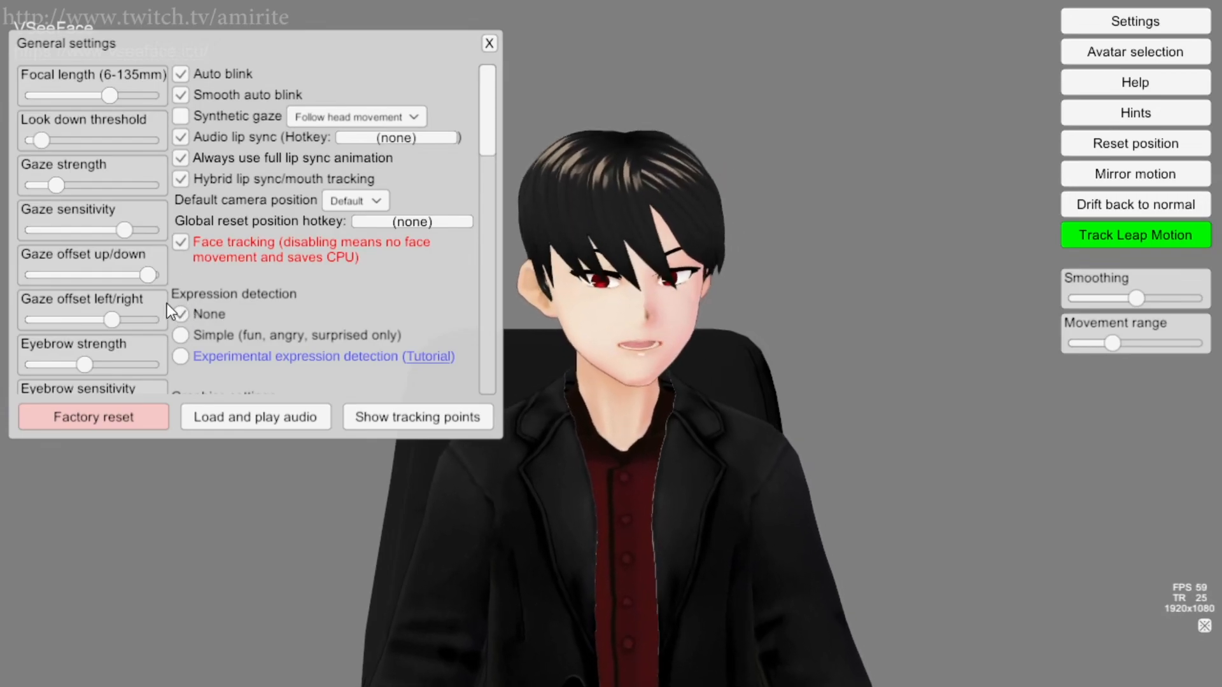
{"action": "scroll", "coordinate": [167, 303], "scroll_direction": "down", "scroll_amount": 2}
{"action": "scroll", "coordinate": [167, 302], "scroll_direction": "down", "scroll_amount": 3}
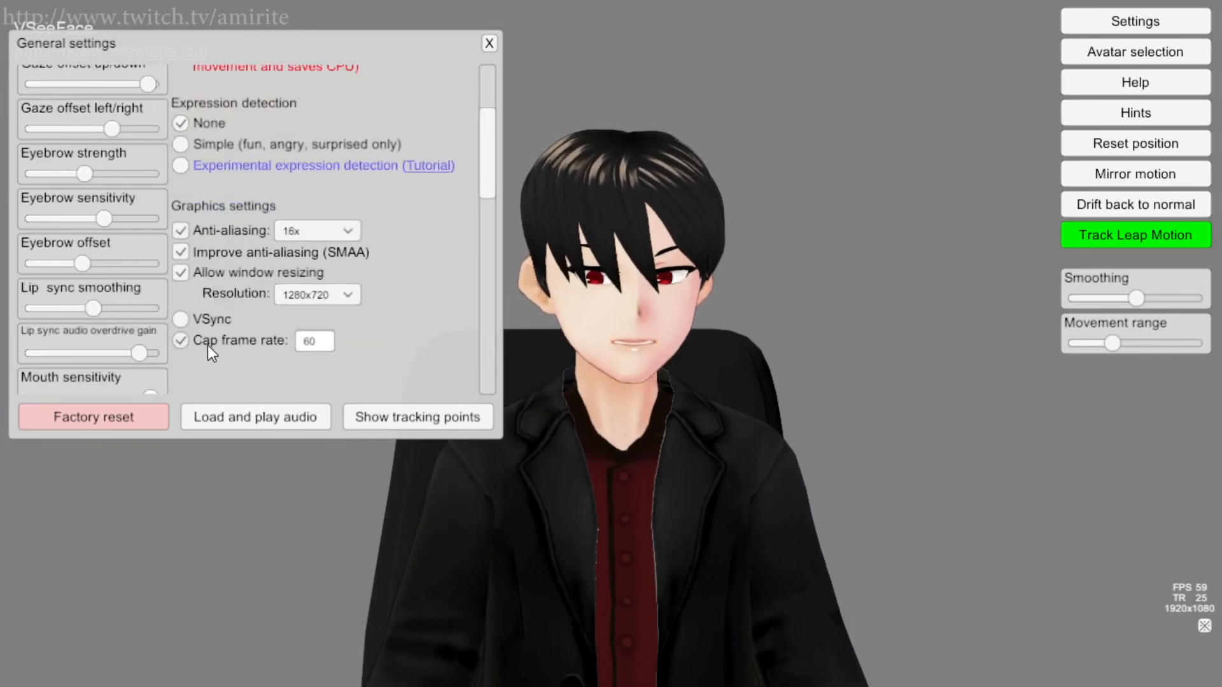
- Enable the advanced options to animate the jaw bone, keep hips mostly fixed and increase process priority
{"action": "scroll", "coordinate": [253, 329], "scroll_direction": "down", "scroll_amount": 9}
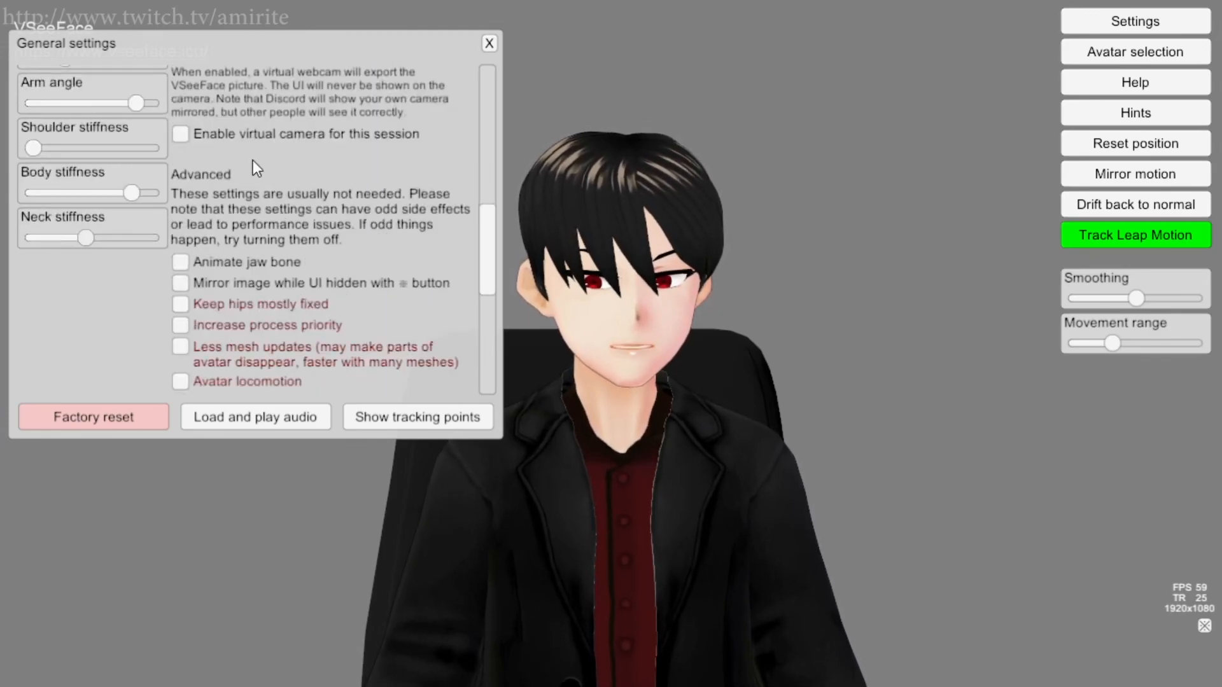
{"action": "scroll", "coordinate": [238, 236], "scroll_direction": "down", "scroll_amount": 1}
{"action": "left_click", "coordinate": [240, 214]}
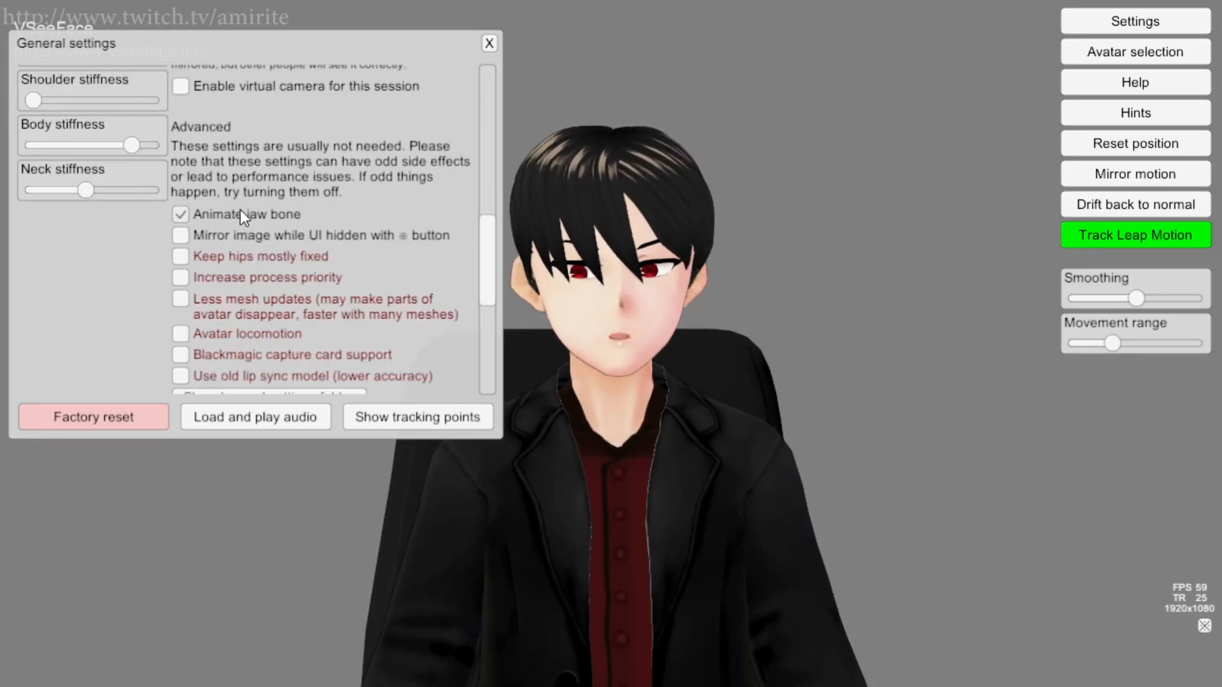
{"action": "left_click", "coordinate": [240, 256]}
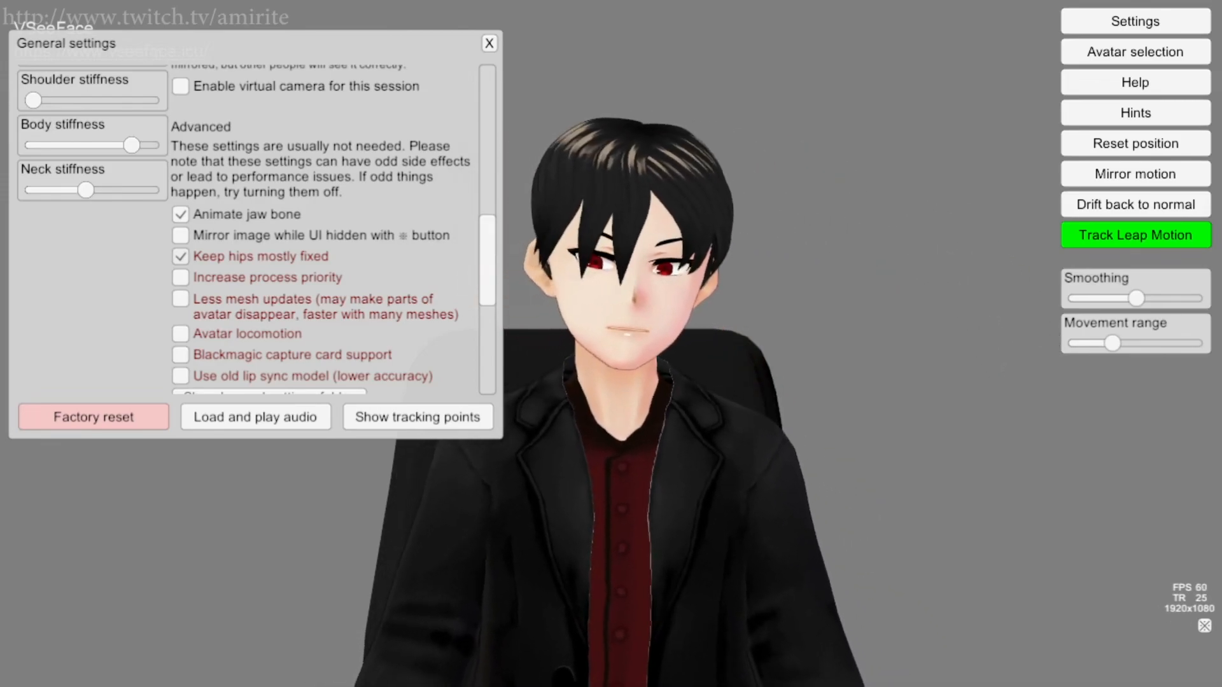
{"action": "left_click", "coordinate": [180, 256]}
{"action": "left_click", "coordinate": [180, 256]}
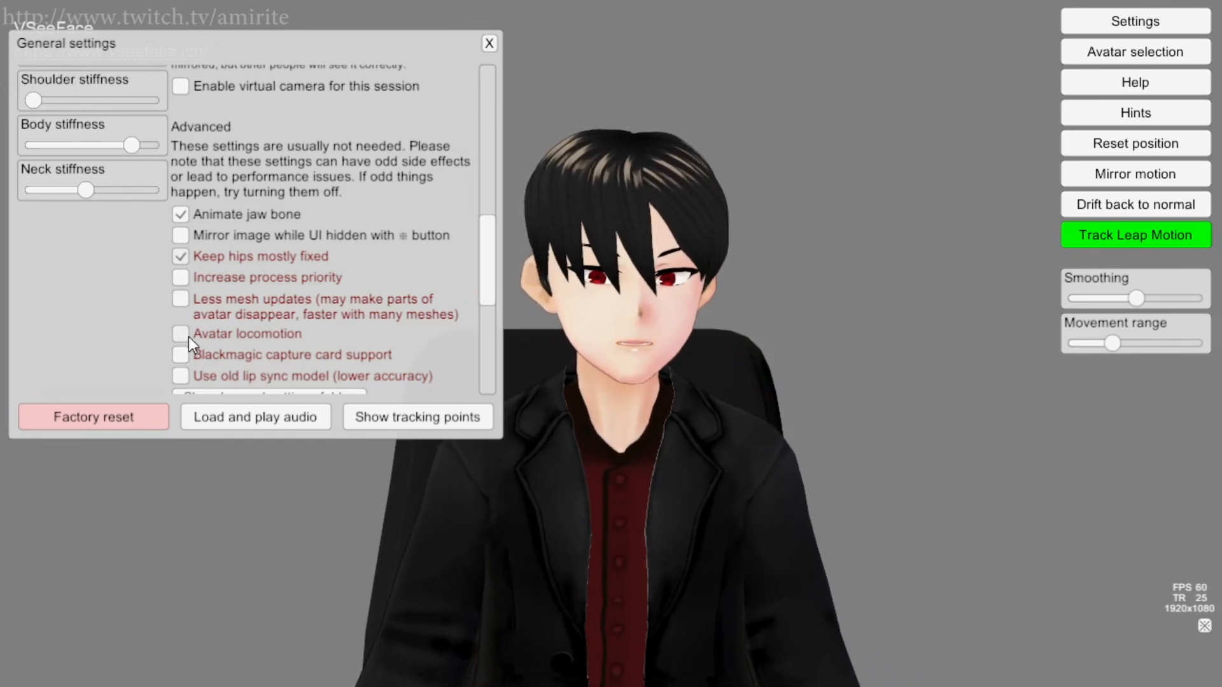
{"action": "left_click", "coordinate": [184, 278]}
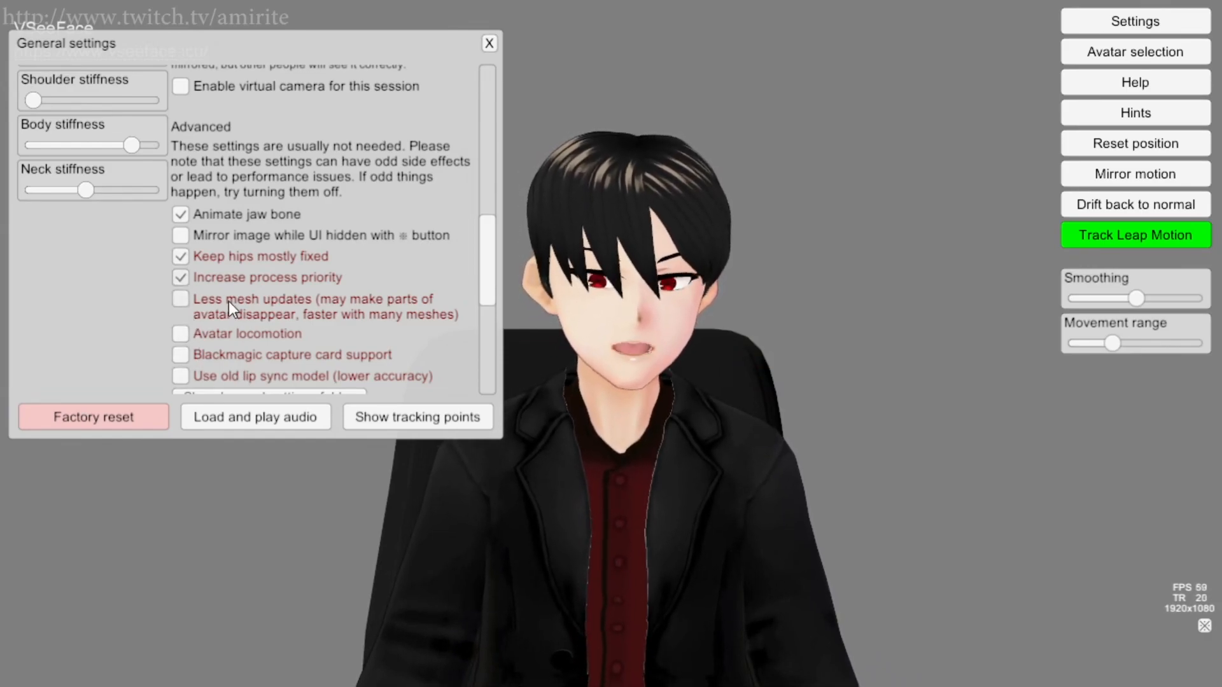
- Enable the virtual camera for this session and load a solid green image as its background
{"action": "scroll", "coordinate": [318, 253], "scroll_direction": "down", "scroll_amount": 2}
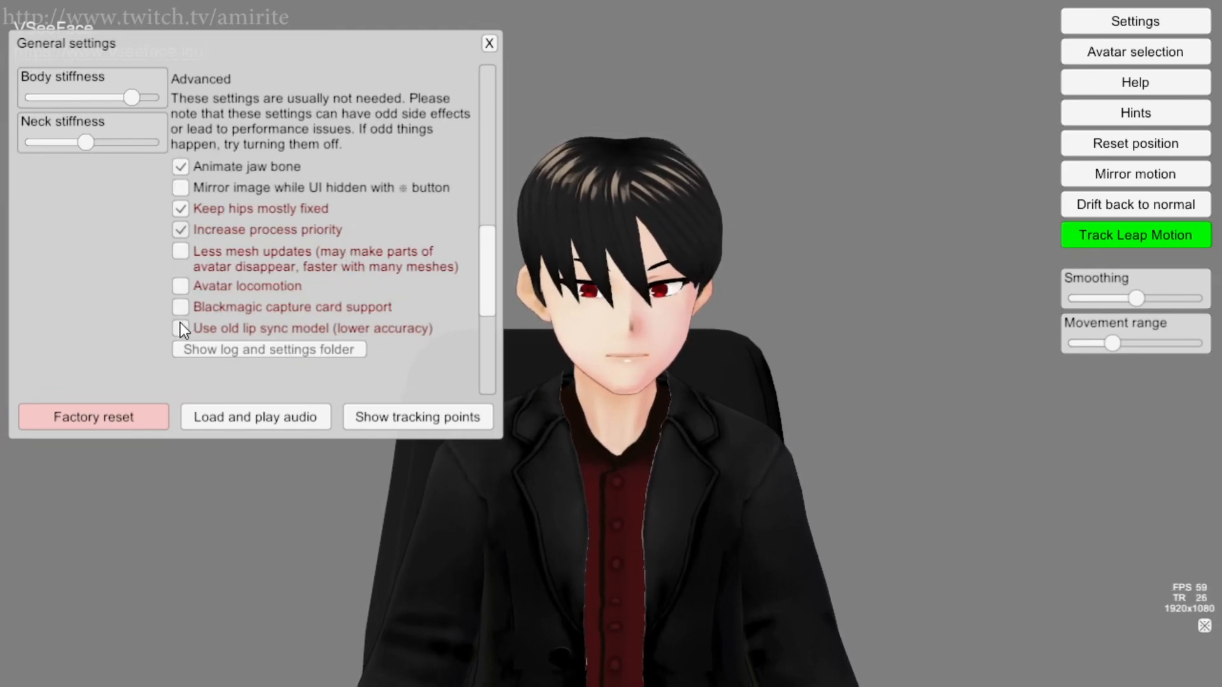
{"action": "scroll", "coordinate": [318, 142], "scroll_direction": "up", "scroll_amount": 6}
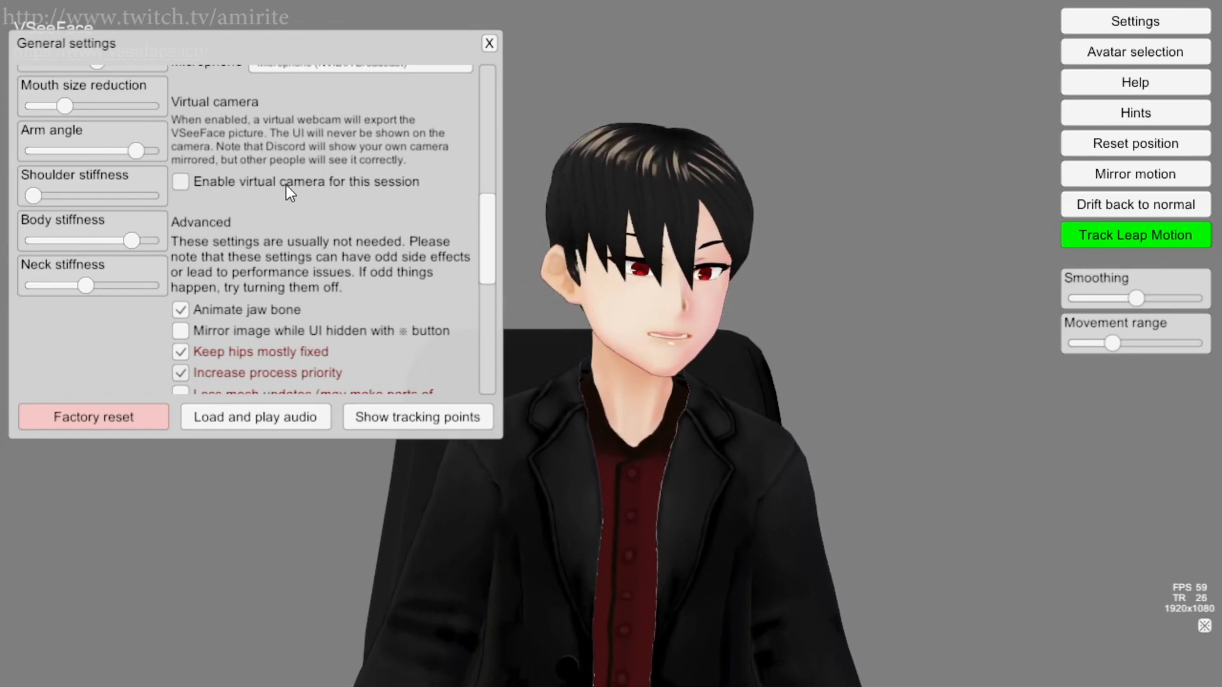
{"action": "left_click", "coordinate": [286, 186]}
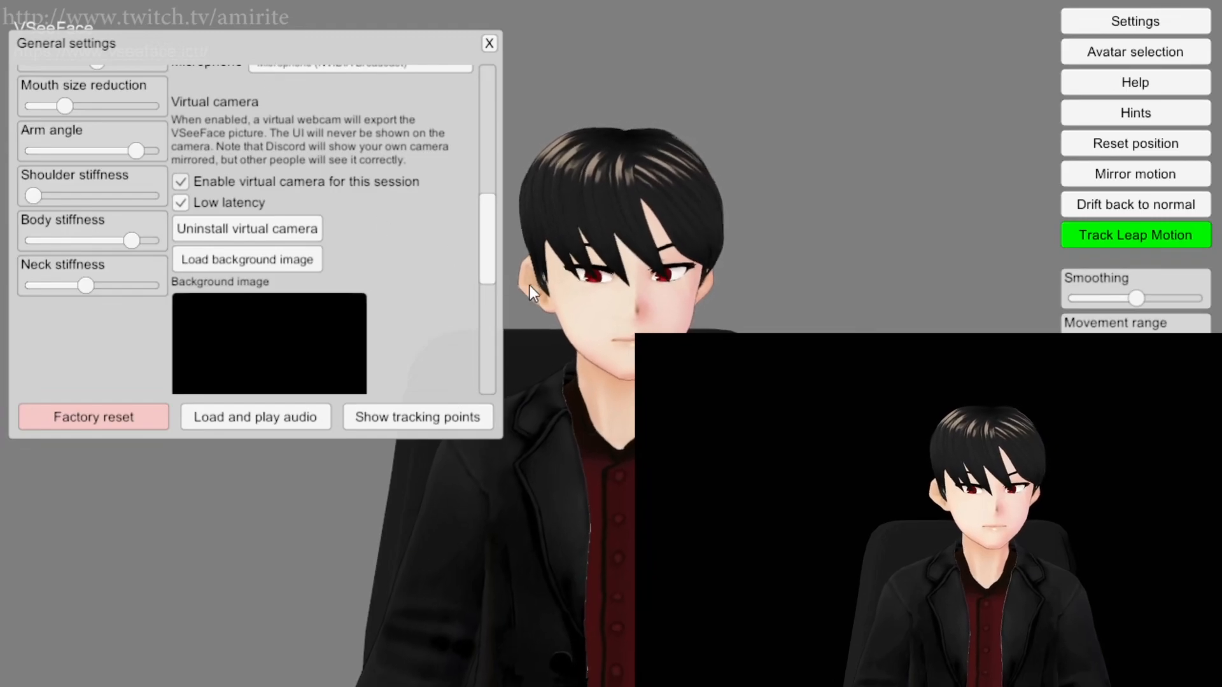
{"action": "left_click_drag", "start_coordinate": [491, 260], "coordinate": [492, 278]}
{"action": "left_click", "coordinate": [257, 152]}
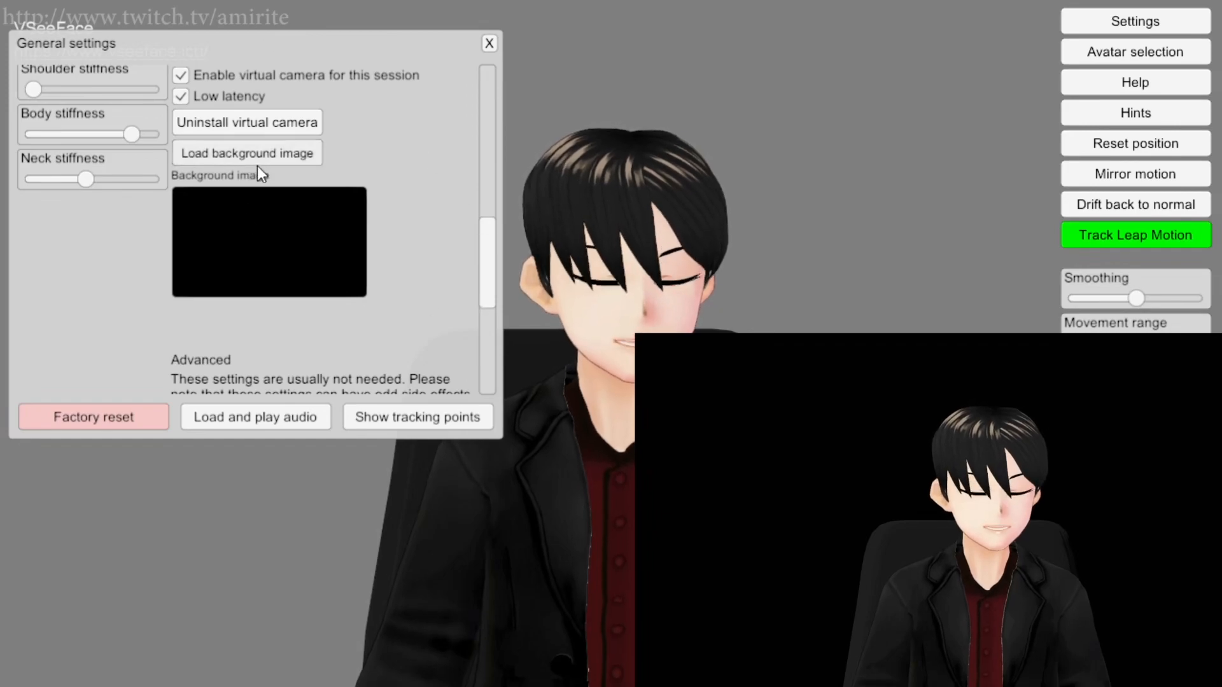
{"action": "left_click", "coordinate": [274, 158]}
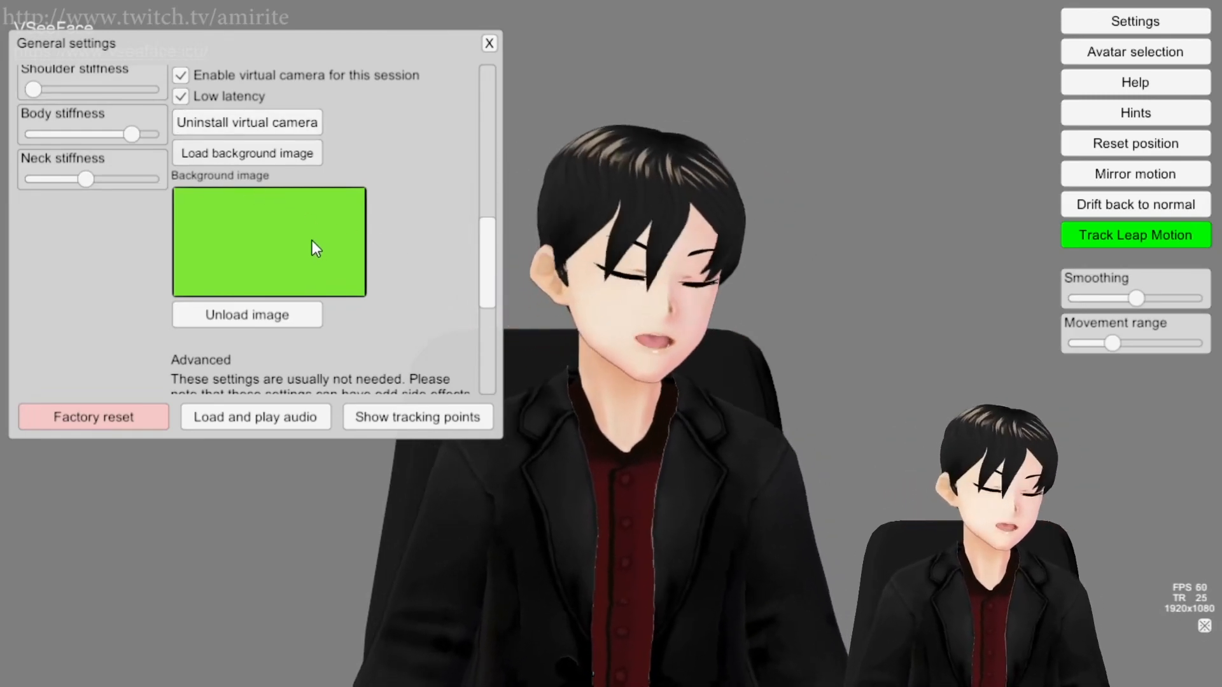
{"action": "left_click_drag", "start_coordinate": [489, 256], "coordinate": [505, 316]}
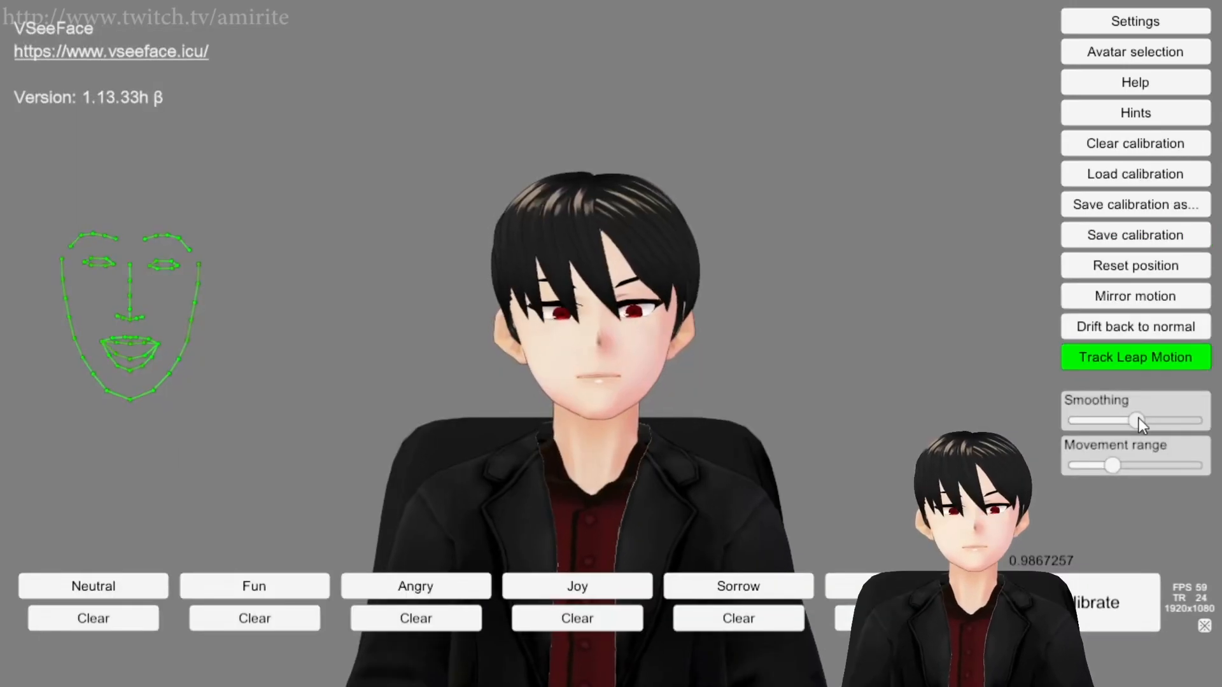
- Set the smoothing to just over a third and the movement range to just under a third of their ranges
{"action": "left_click_drag", "start_coordinate": [1135, 420], "coordinate": [986, 424]}
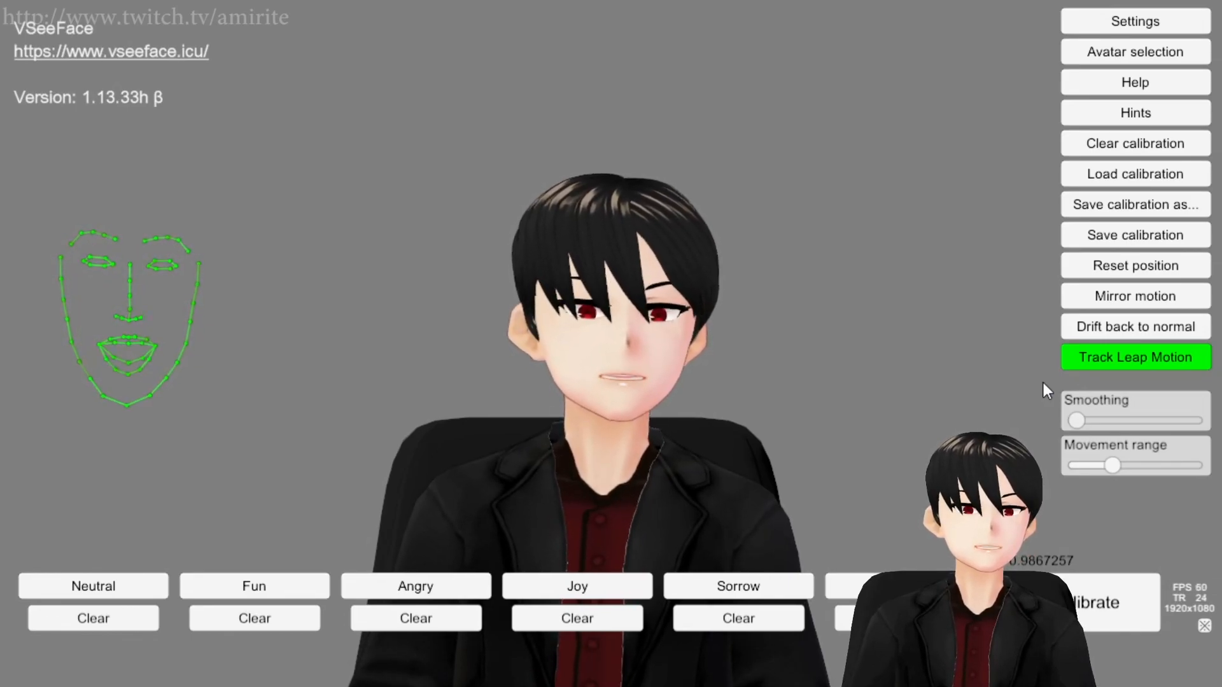
{"action": "left_click_drag", "start_coordinate": [1078, 420], "coordinate": [1120, 416]}
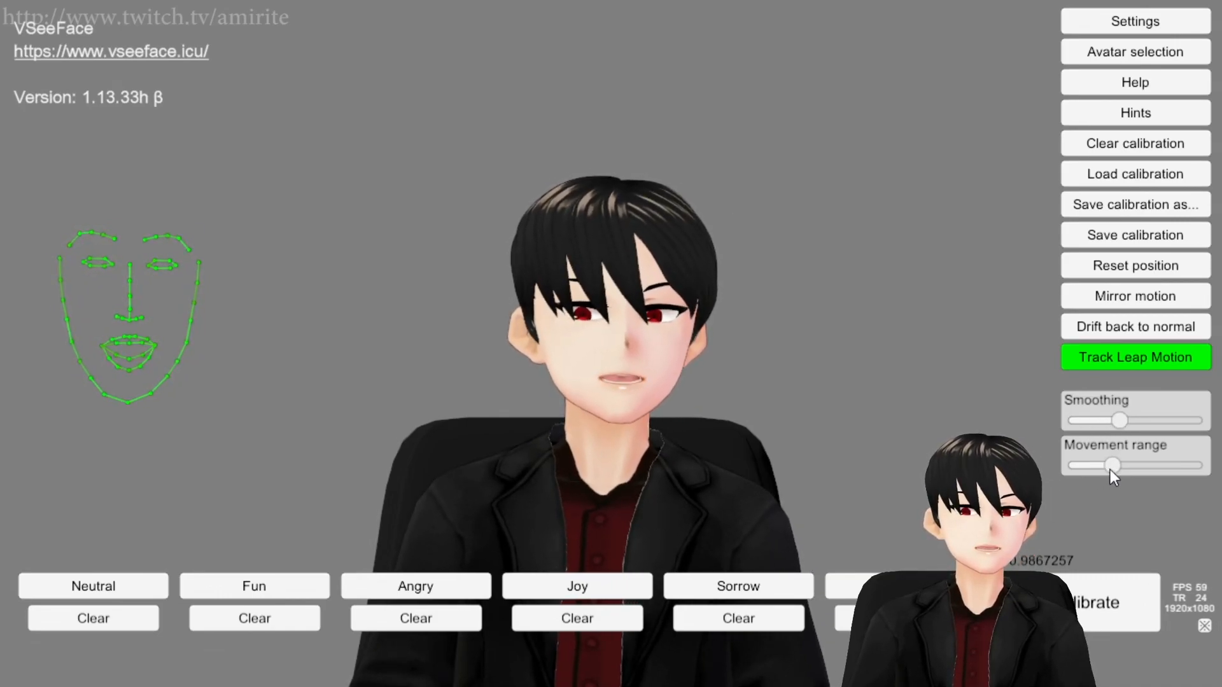
{"action": "left_click_drag", "start_coordinate": [1114, 465], "coordinate": [1076, 465]}
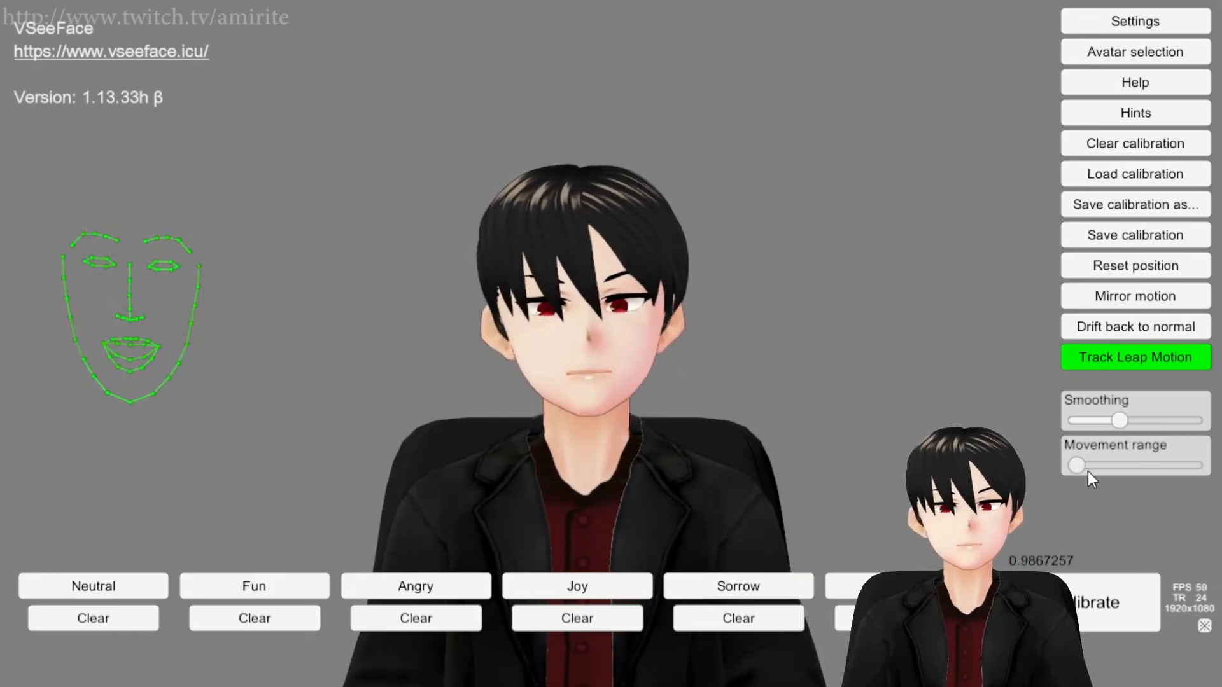
{"action": "left_click_drag", "start_coordinate": [1079, 469], "coordinate": [1193, 465]}
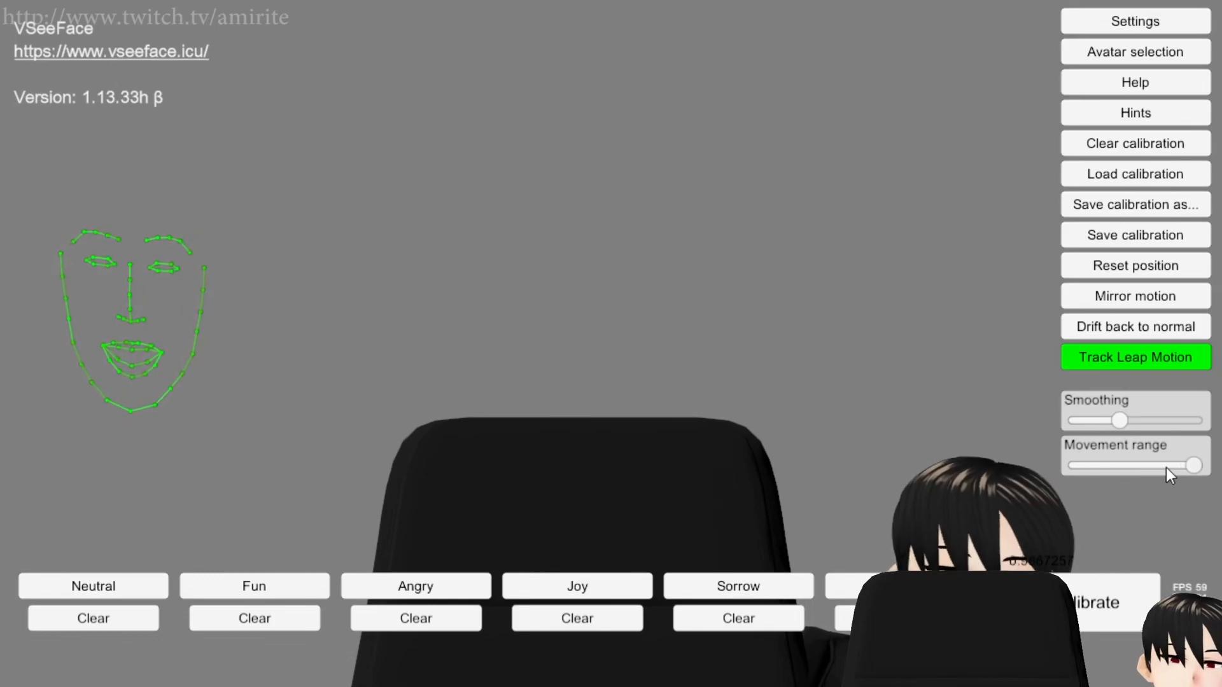
{"action": "left_click_drag", "start_coordinate": [1194, 465], "coordinate": [1112, 464]}
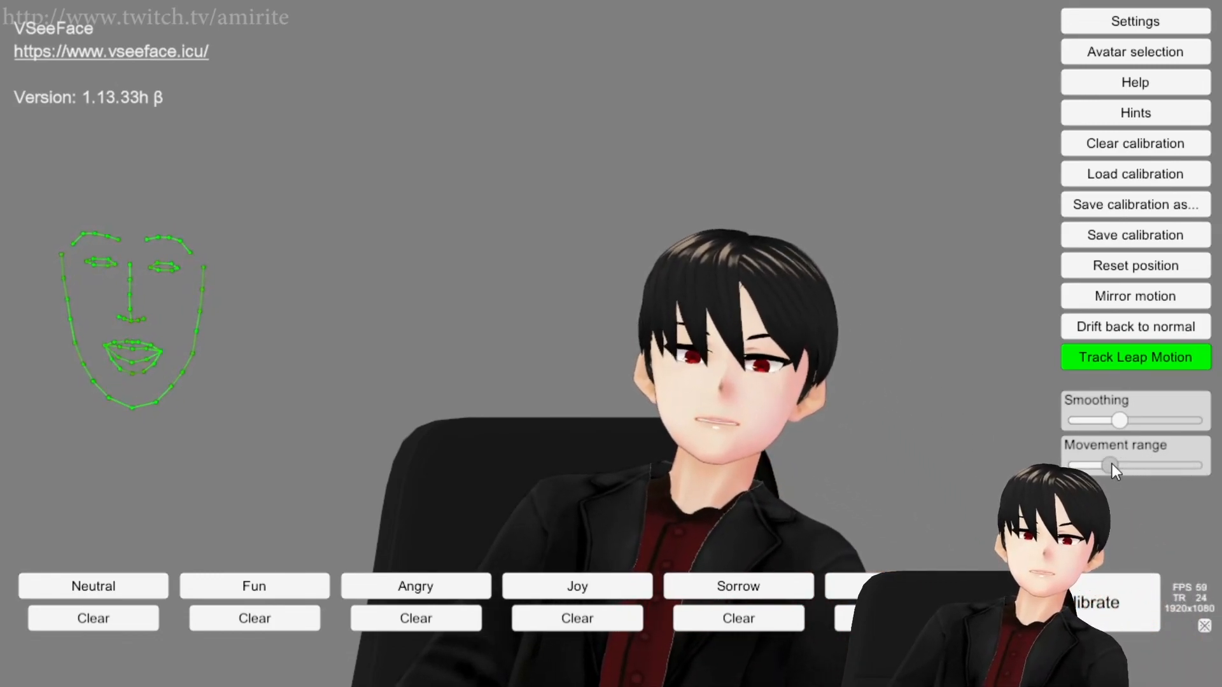